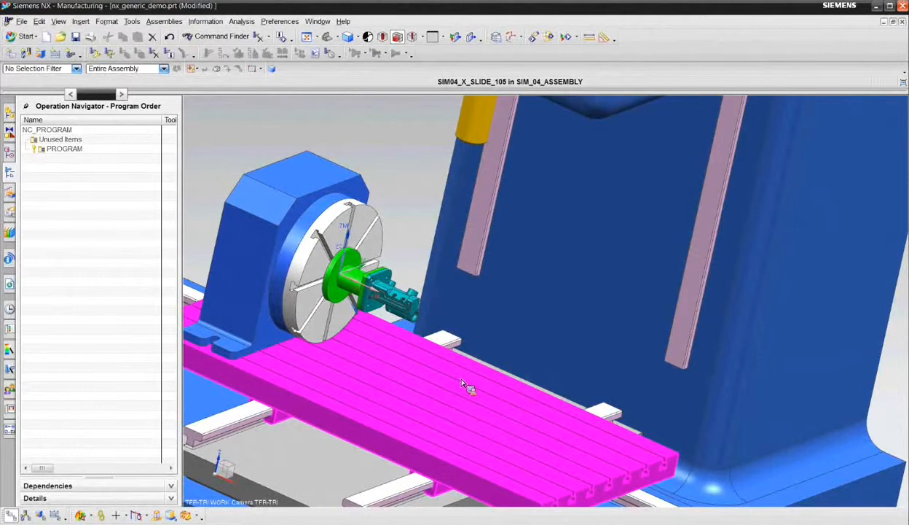
- Examine the manifold part and its holes on the rotary table fixture from several angles and close up
middle_drag(466, 366, 406, 365)
scroll(406, 295, up, 5)
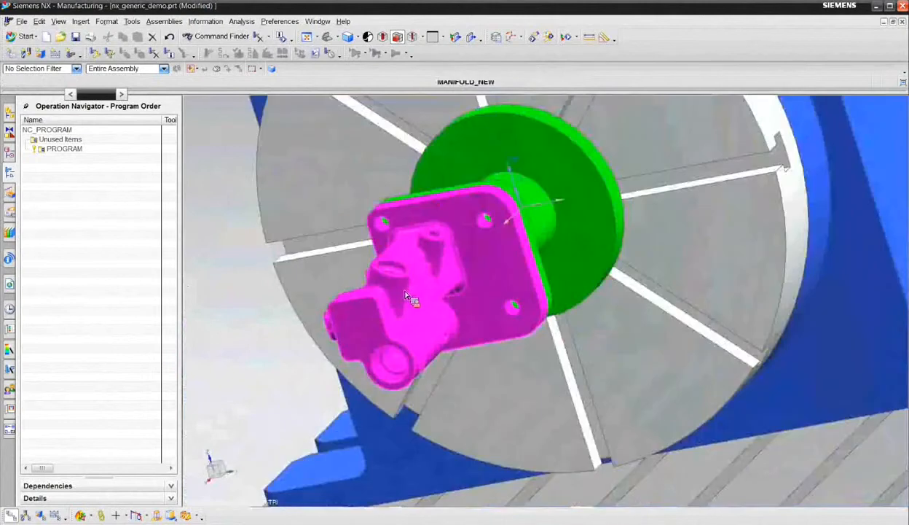
scroll(408, 295, up, 4)
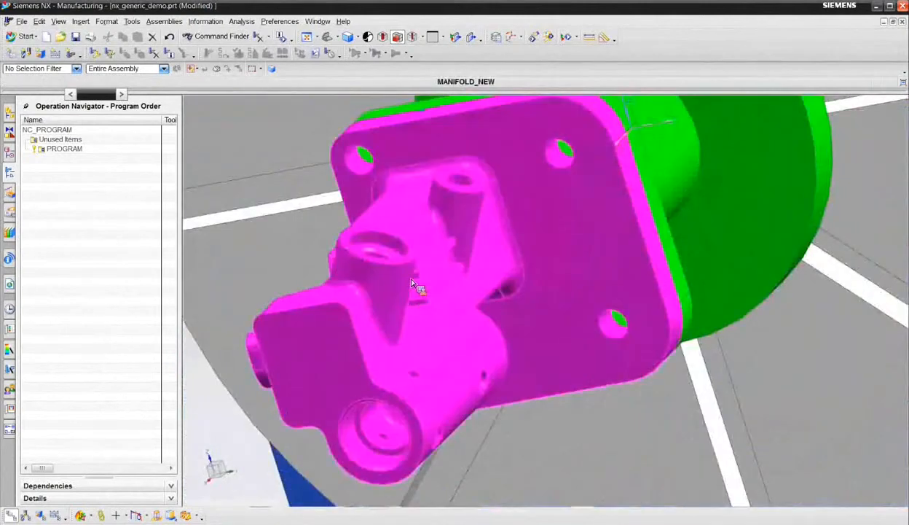
scroll(411, 284, up, 4)
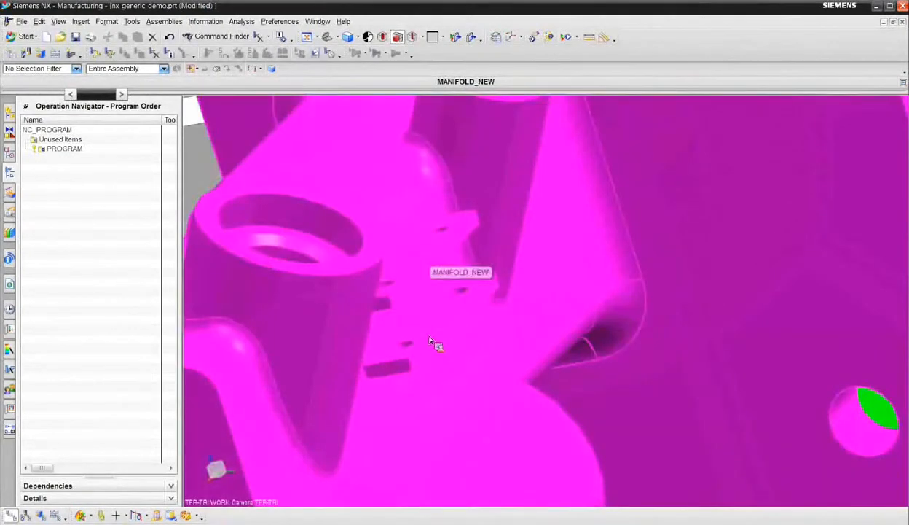
scroll(432, 342, down, 8)
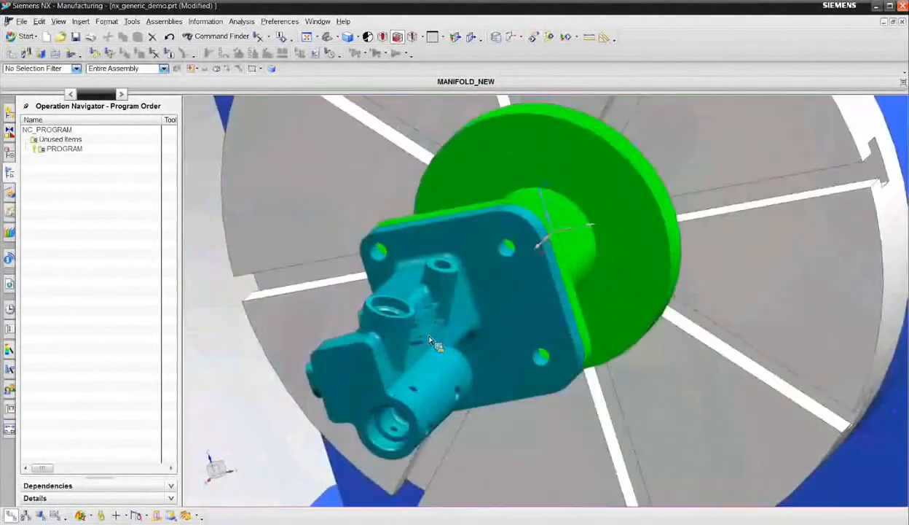
scroll(481, 349, up, 2)
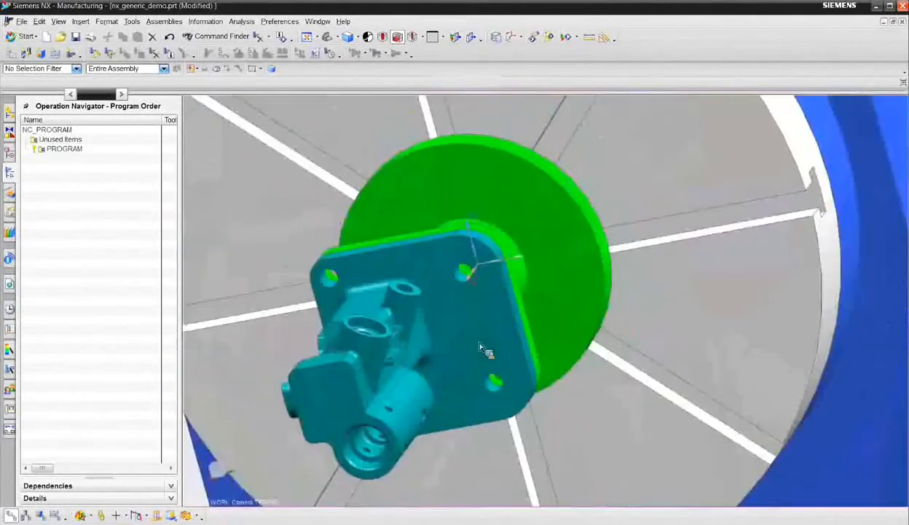
middle_drag(480, 347, 493, 343)
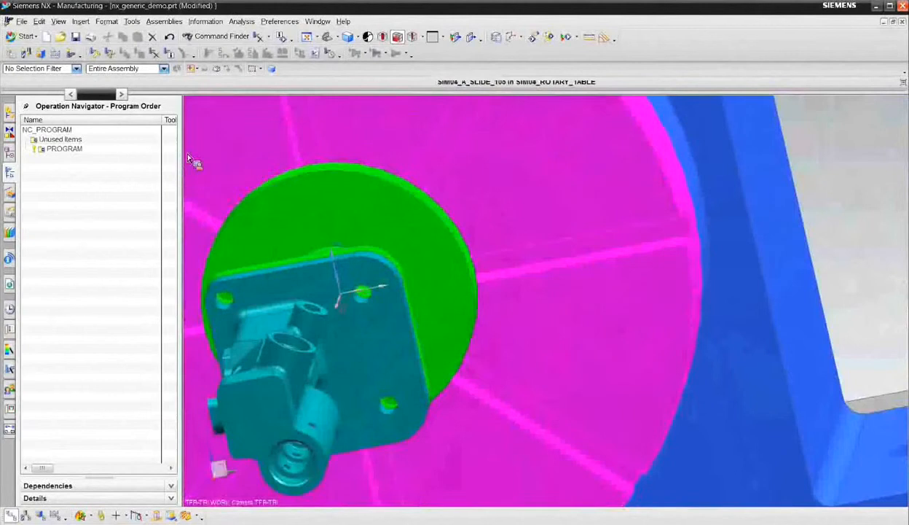
- Create a mill_multi-axis GENERIC_MOTION operation in PROGRAM using tool T3 (Drilling Tool), geometry WORKPIECE and method METHOD
click(80, 22)
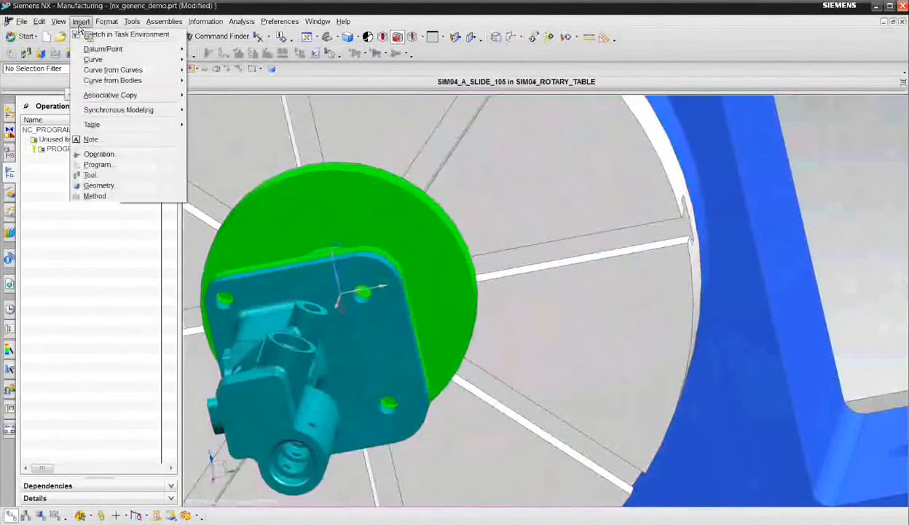
click(98, 154)
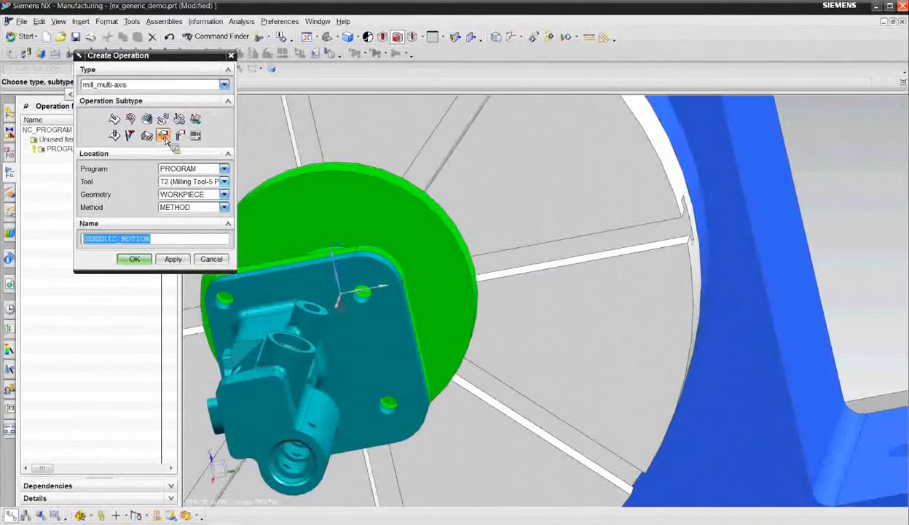
click(194, 182)
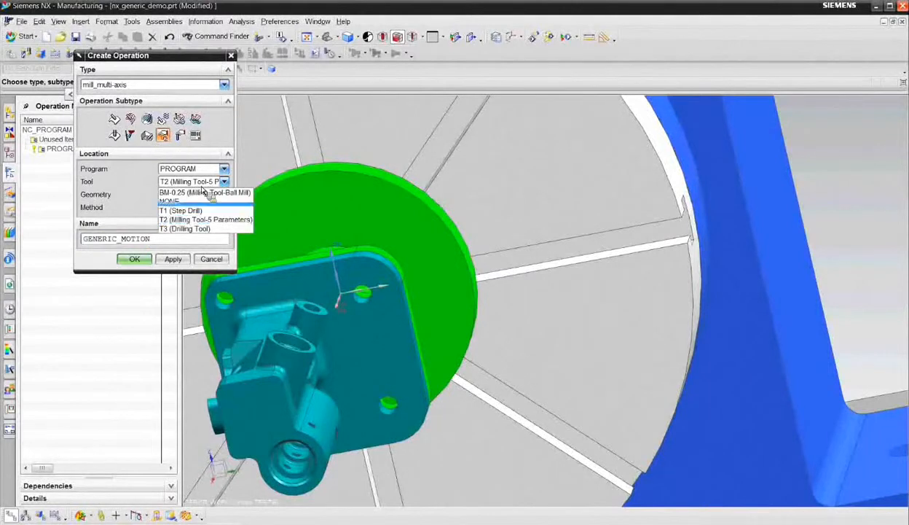
click(192, 231)
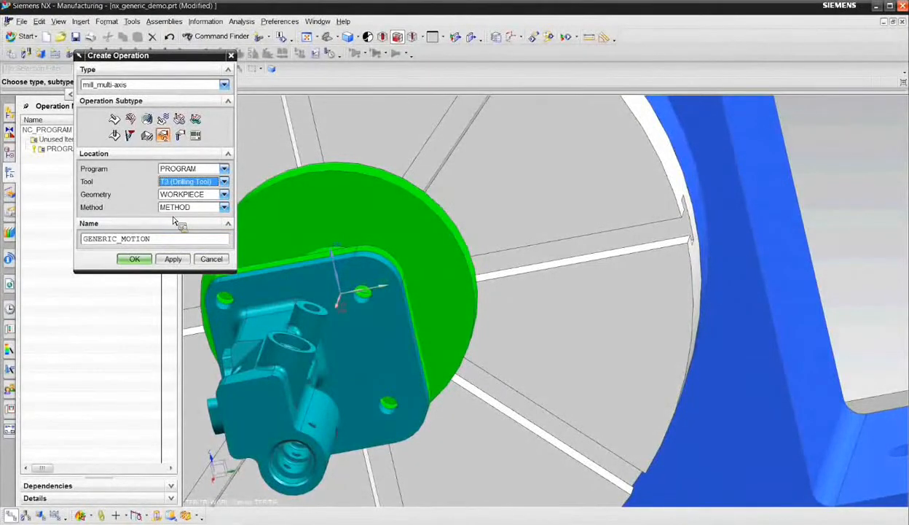
click(134, 261)
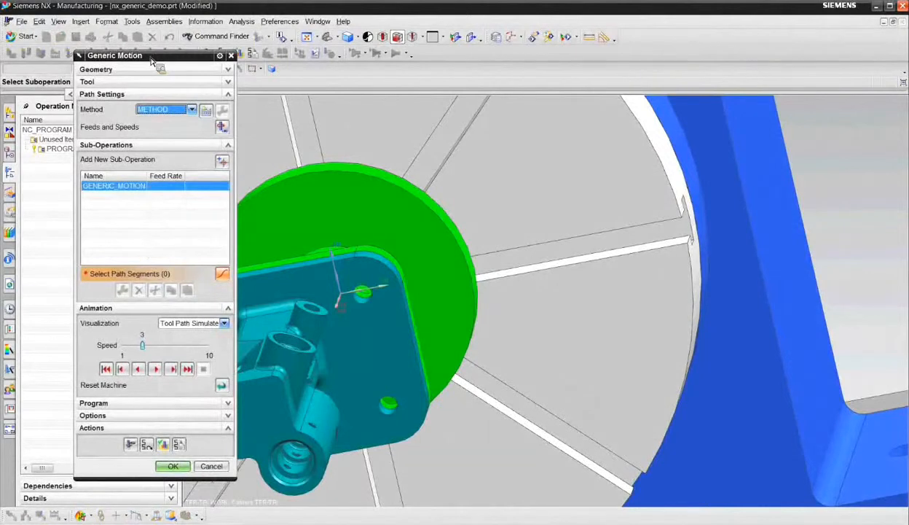
- Start a new sub-operation of type Rotary Point Vector Move in the generic motion operation
click(224, 165)
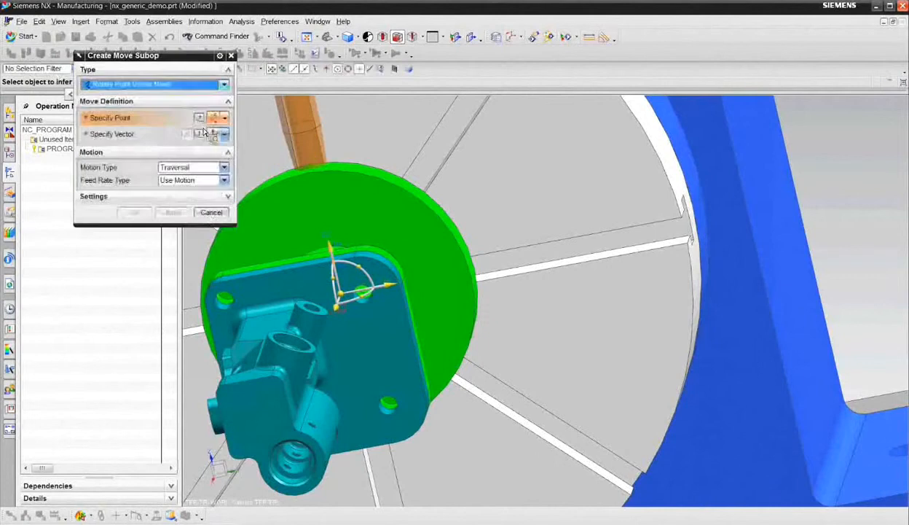
click(182, 88)
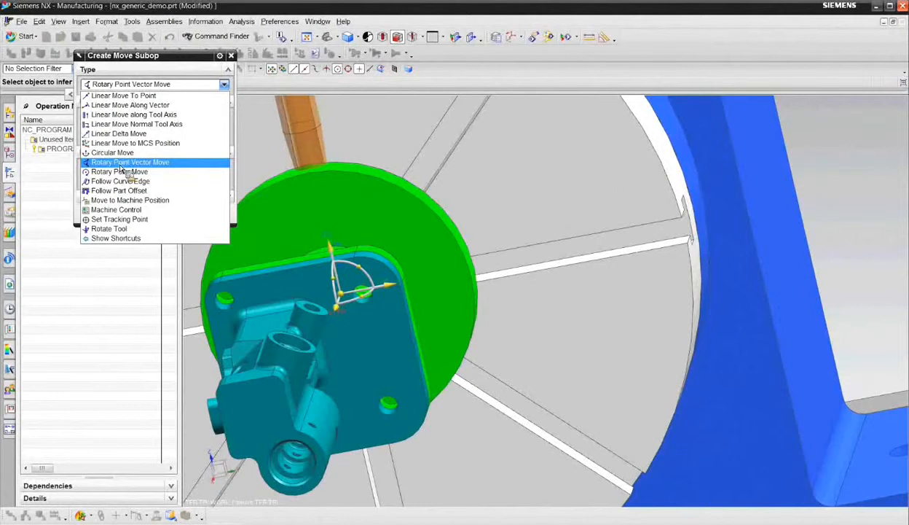
click(121, 163)
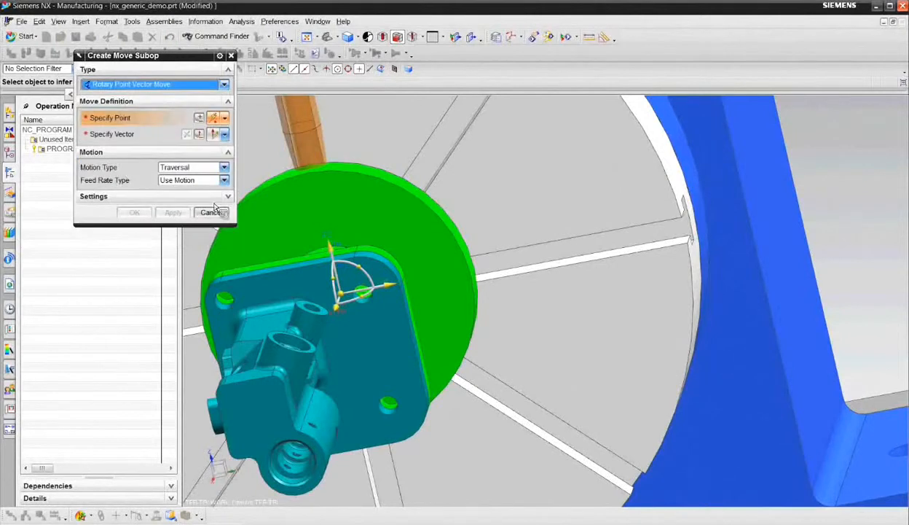
- Add a Rapid move starting from the manifold flange's upper corner endpoint, with the tool moved sideways and up clear of the part
scroll(322, 252, down, 3)
middle_drag(315, 257, 451, 321)
scroll(304, 298, up, 2)
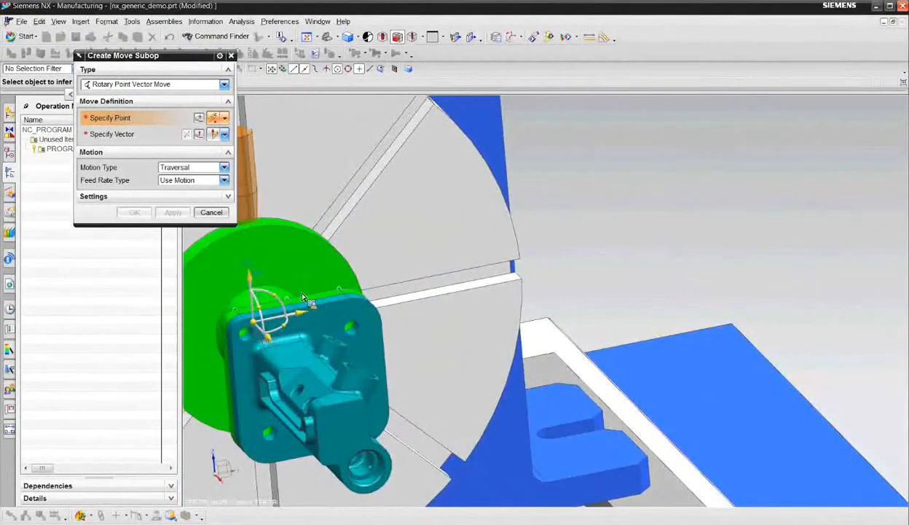
click(198, 168)
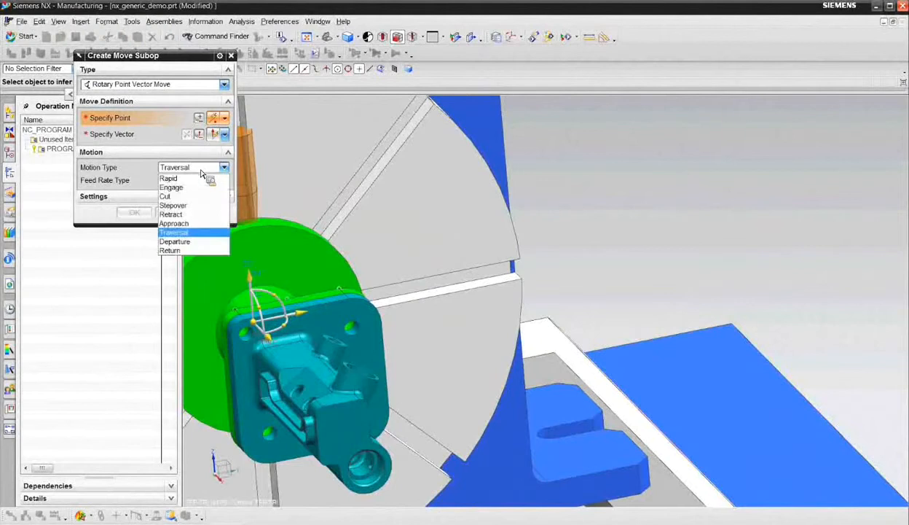
click(201, 178)
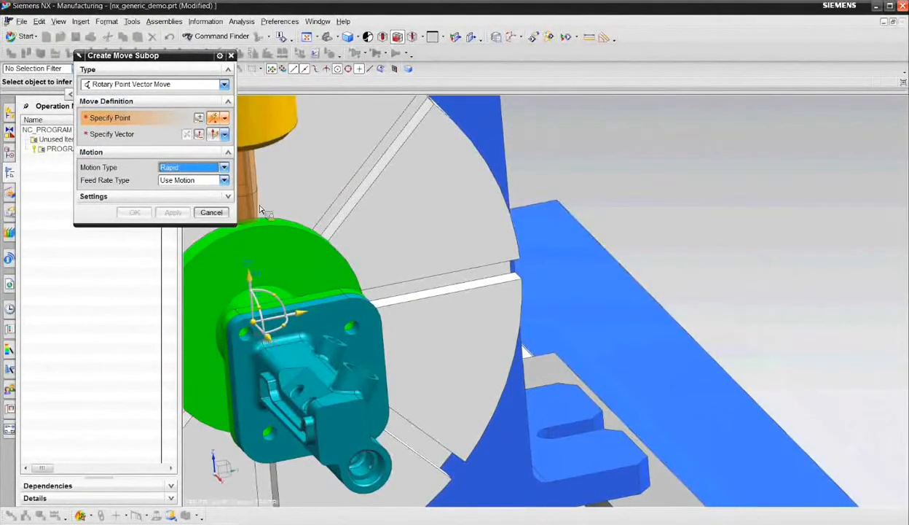
click(352, 302)
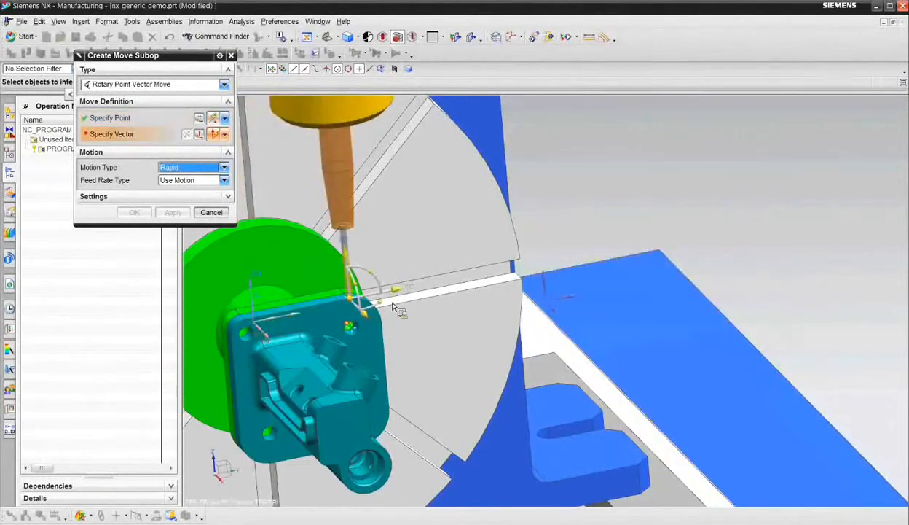
drag(359, 319, 547, 316)
drag(501, 287, 498, 223)
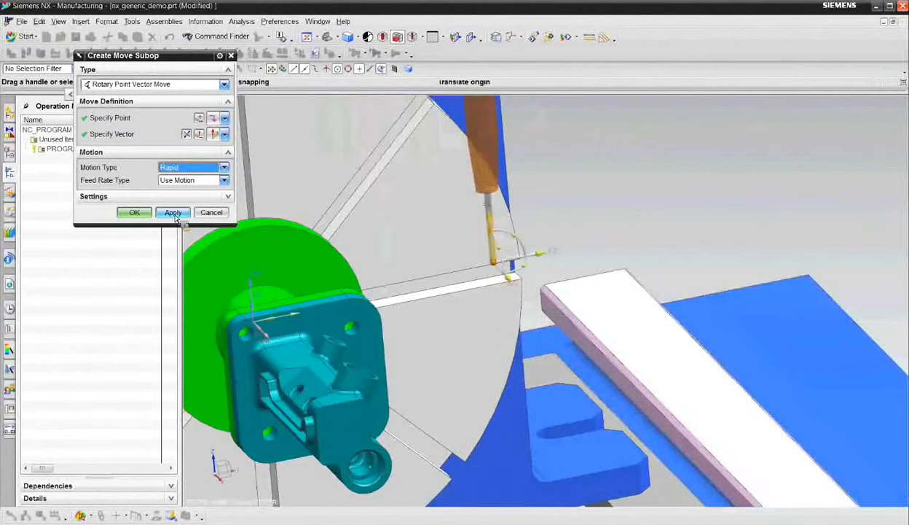
click(174, 213)
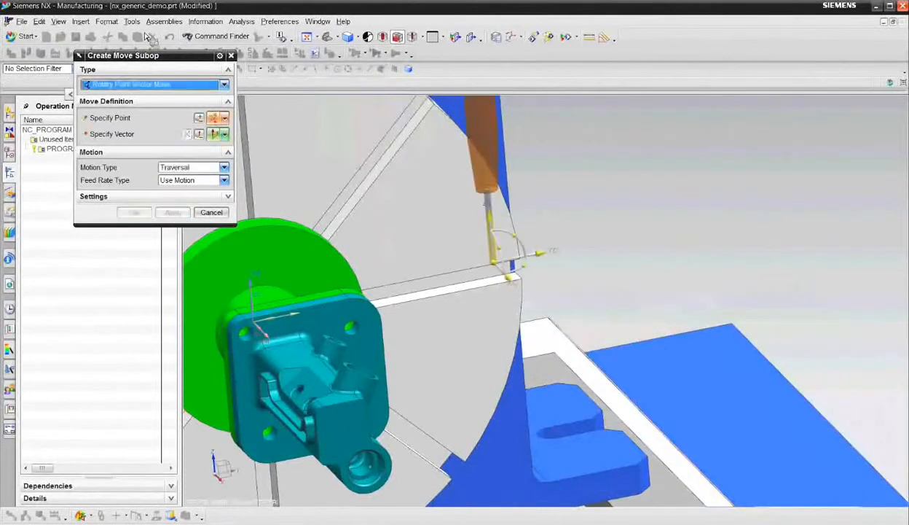
- Define an Approach move to the far hole on the manifold's small raised pad, with the tool slightly above it along the ZC axis
middle_drag(367, 267, 432, 293)
scroll(437, 292, up, 6)
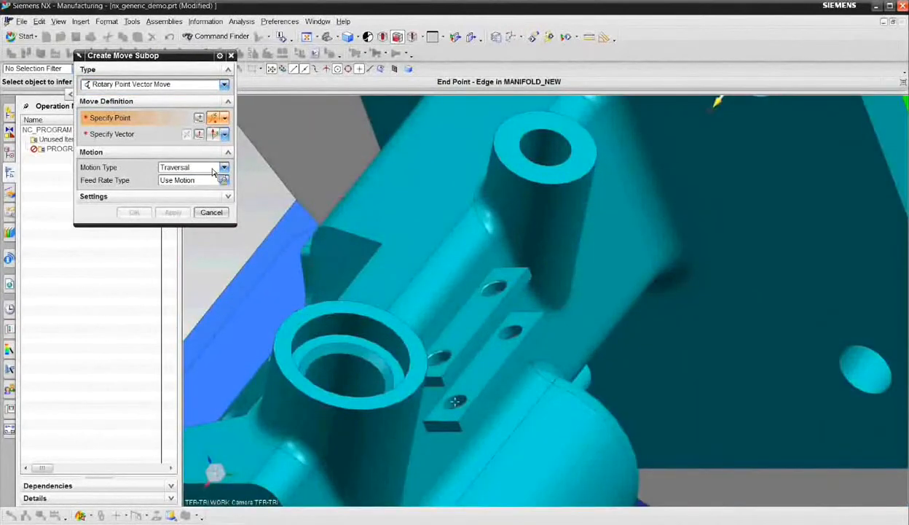
click(212, 169)
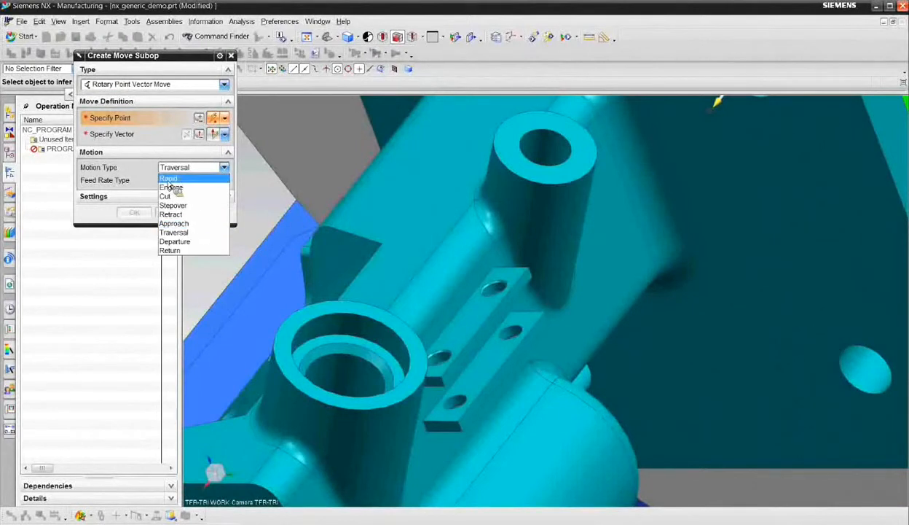
click(183, 224)
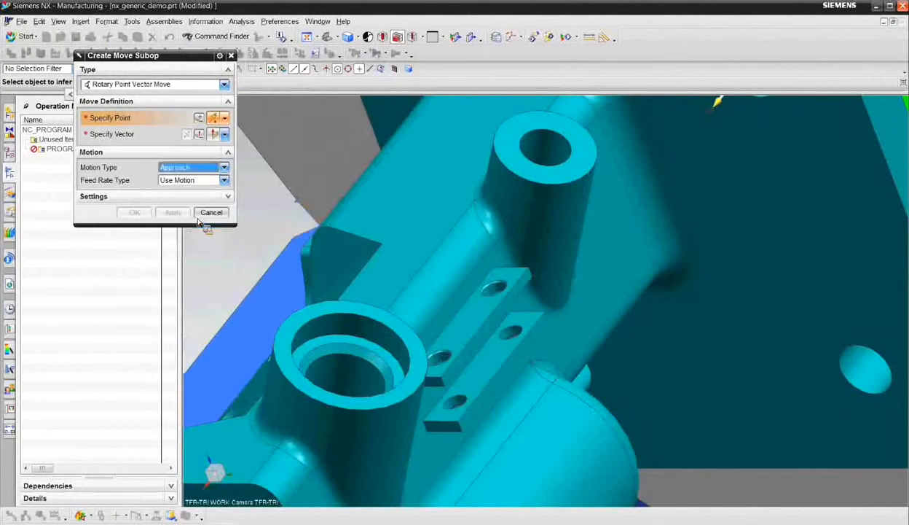
click(498, 284)
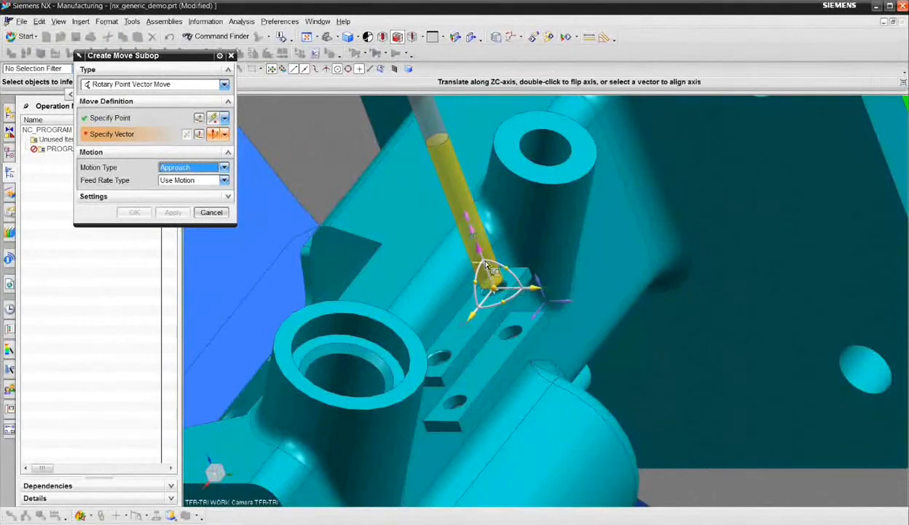
drag(482, 259, 482, 257)
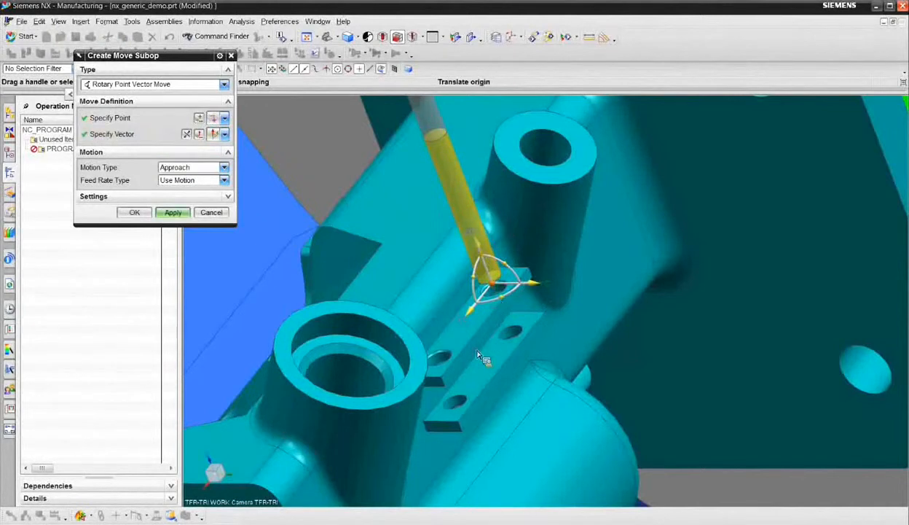
- Review the approach point's coordinates and offset options, and add the Approach move to the operation
scroll(481, 353, up, 5)
middle_drag(472, 335, 469, 330)
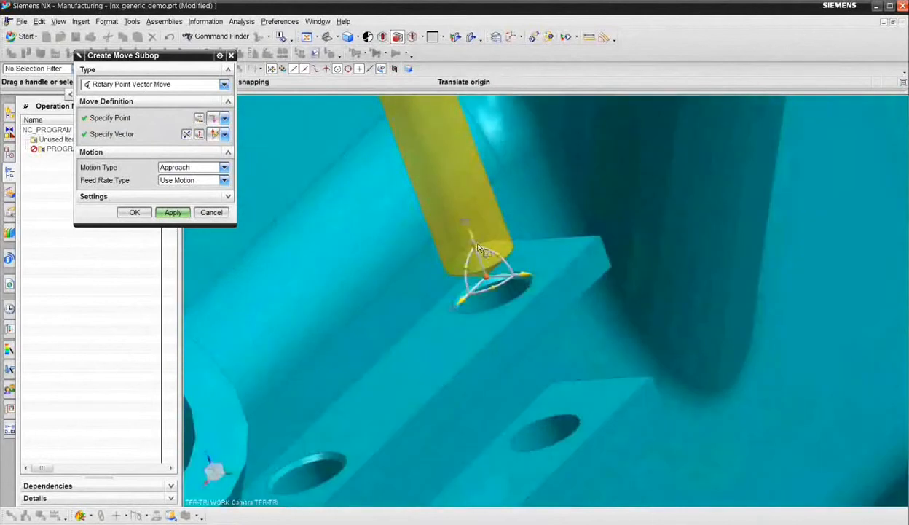
click(200, 120)
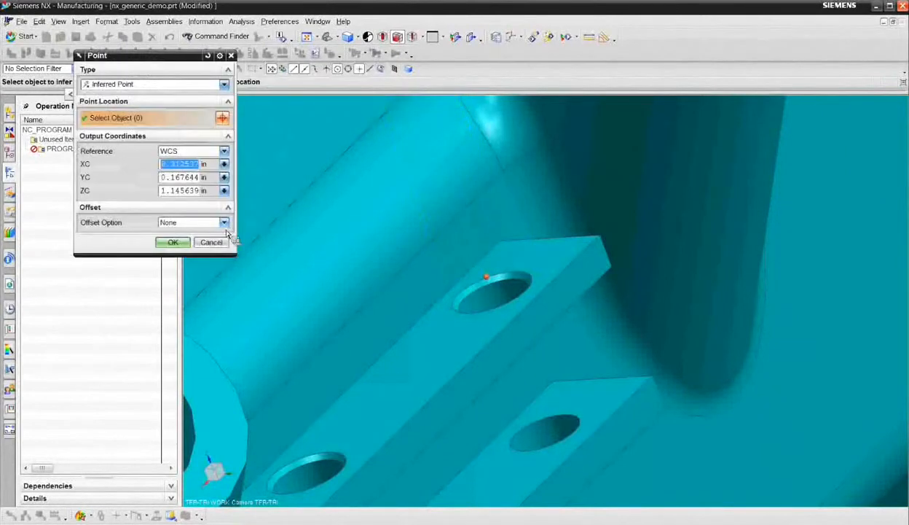
click(224, 223)
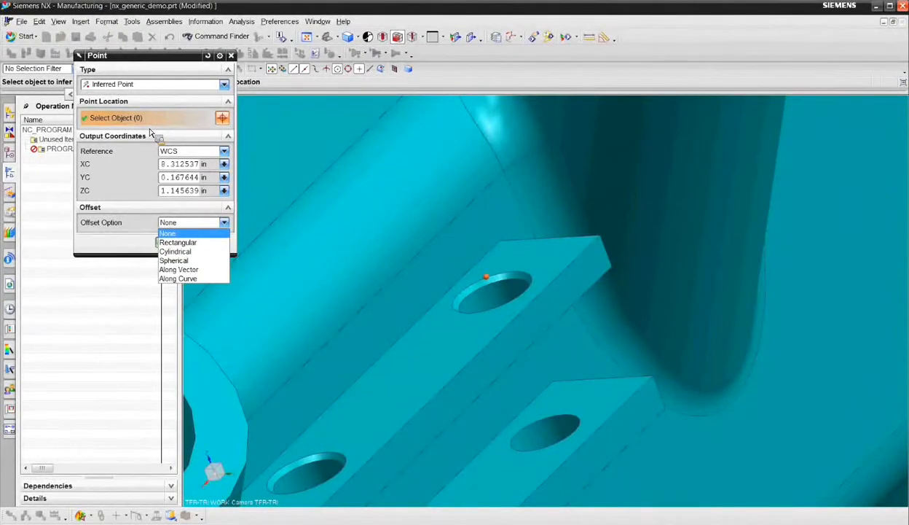
click(154, 67)
click(182, 242)
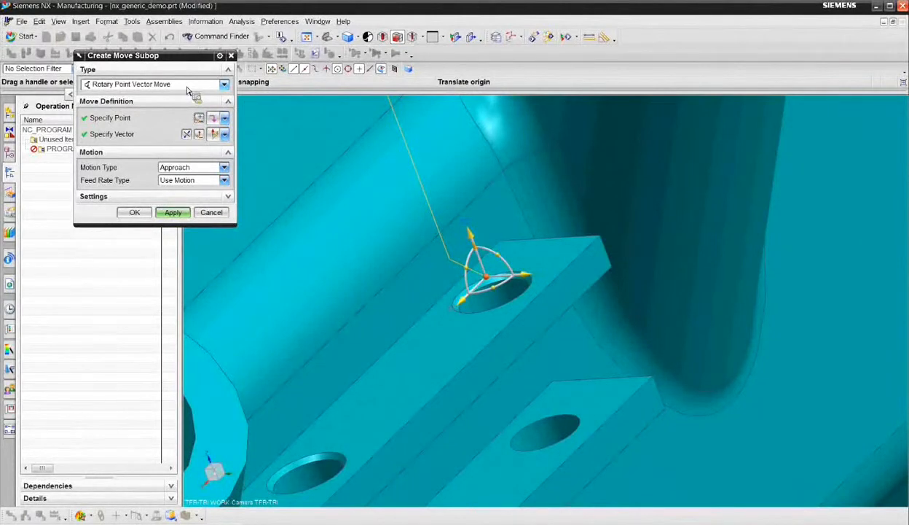
click(173, 212)
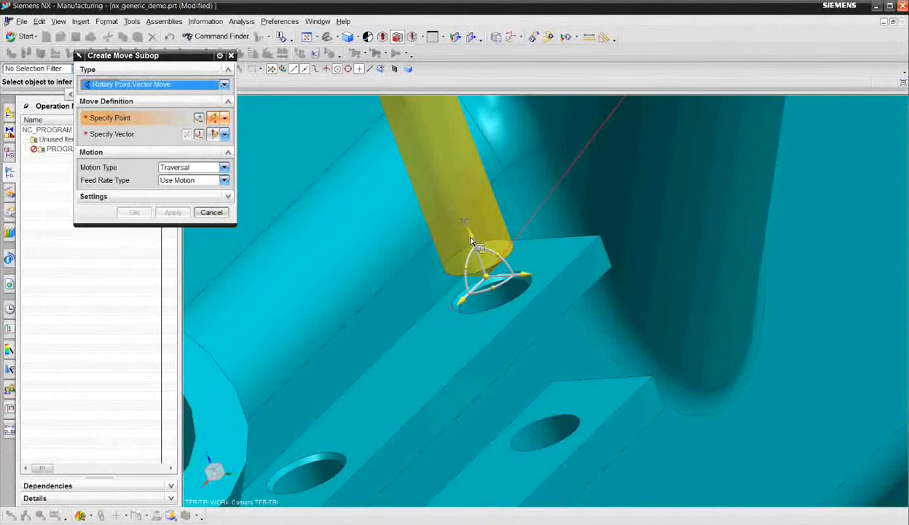
- Add a Cut move that plunges the drill along the ZC axis down into the hole
middle_drag(450, 348, 443, 345)
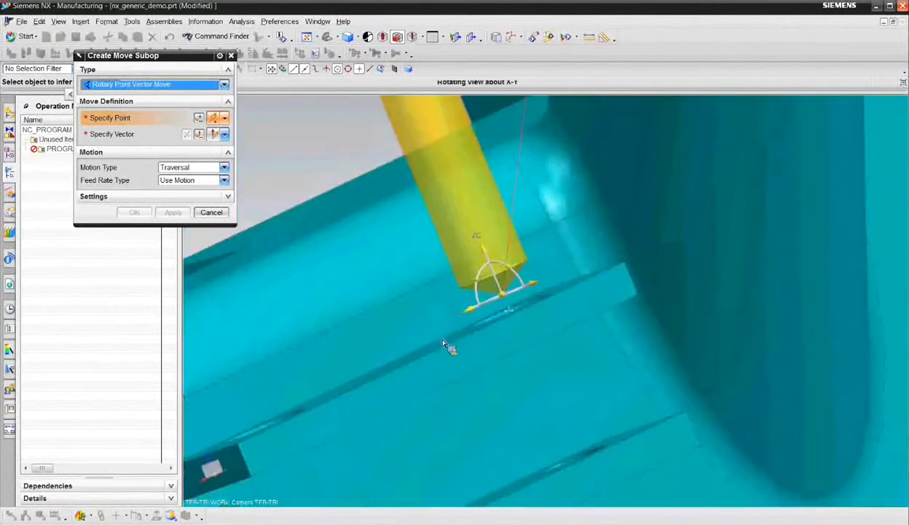
click(219, 167)
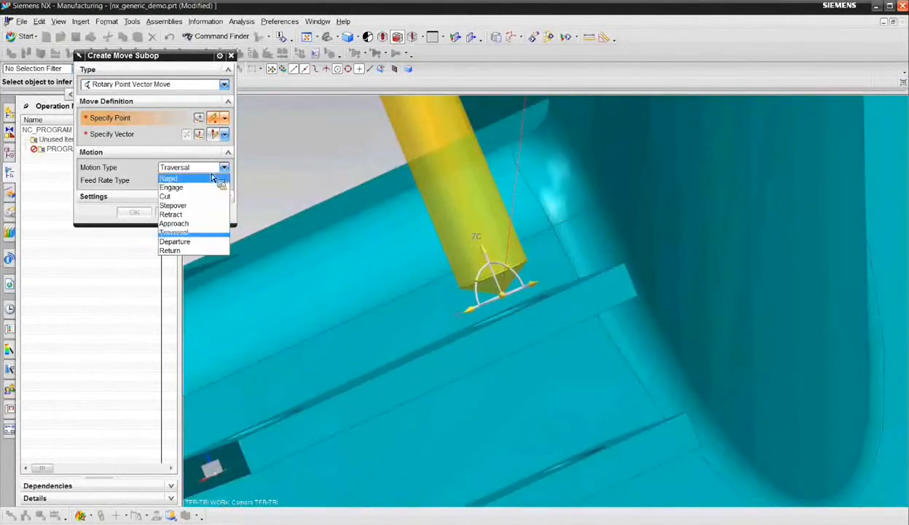
click(209, 196)
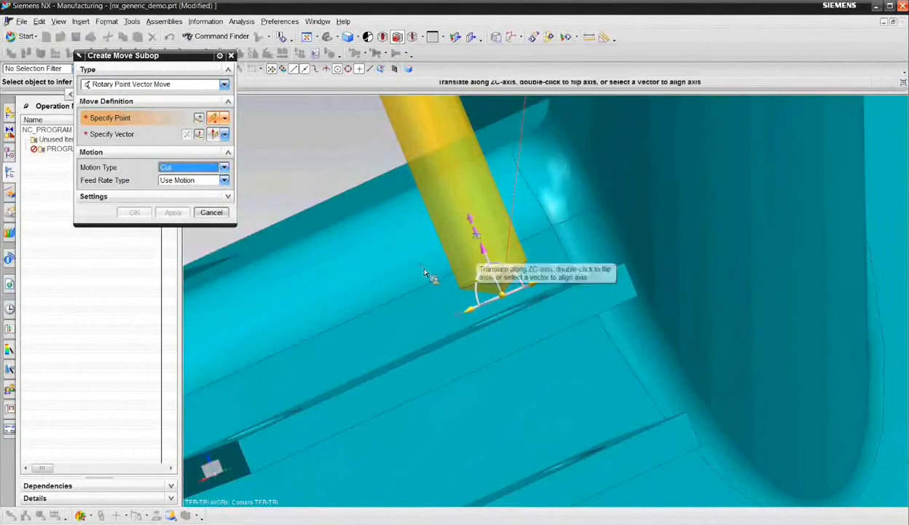
drag(484, 249, 522, 325)
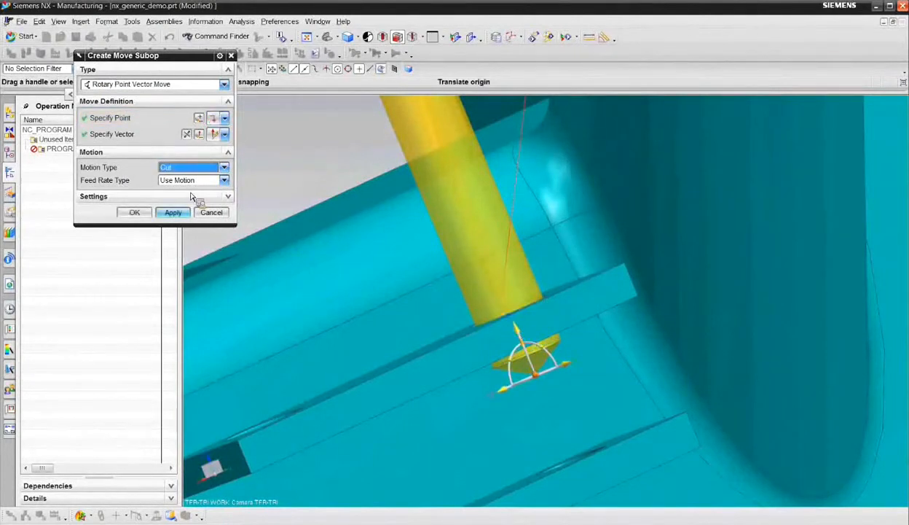
click(174, 213)
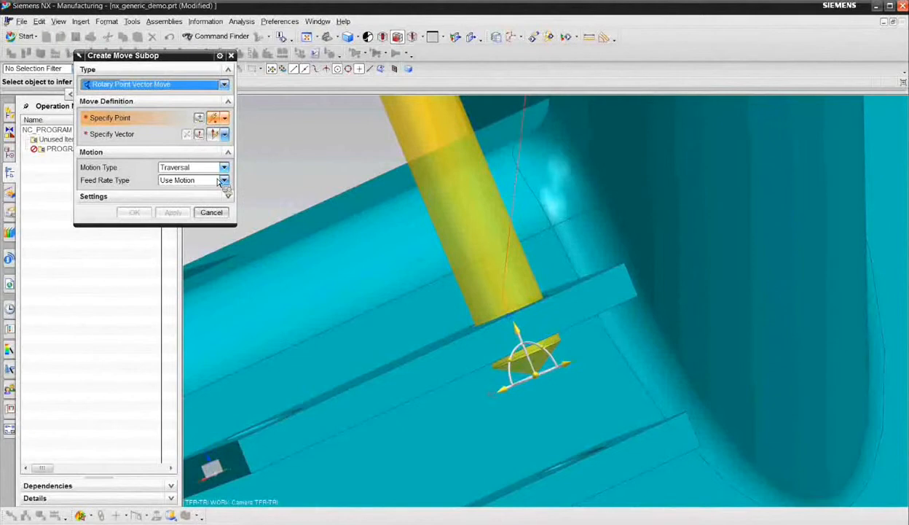
- Add a Traversal move to the far hole on the manifold's lower pad, with the tool raised slightly above it along the ZC axis
middle_drag(457, 365, 572, 451)
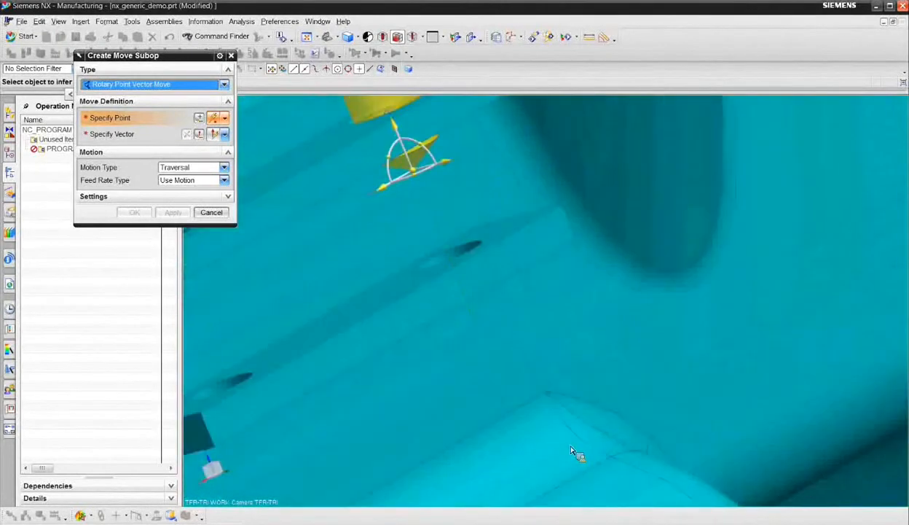
click(470, 235)
drag(440, 224, 430, 206)
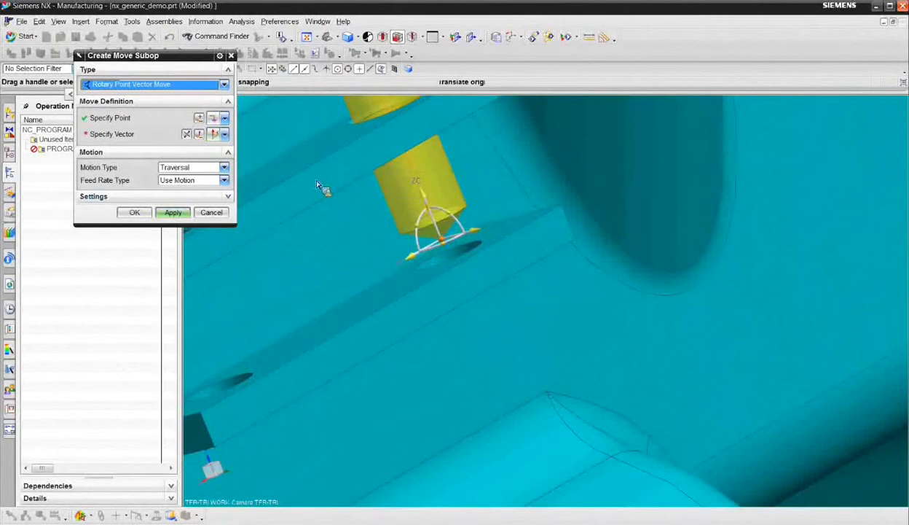
click(179, 216)
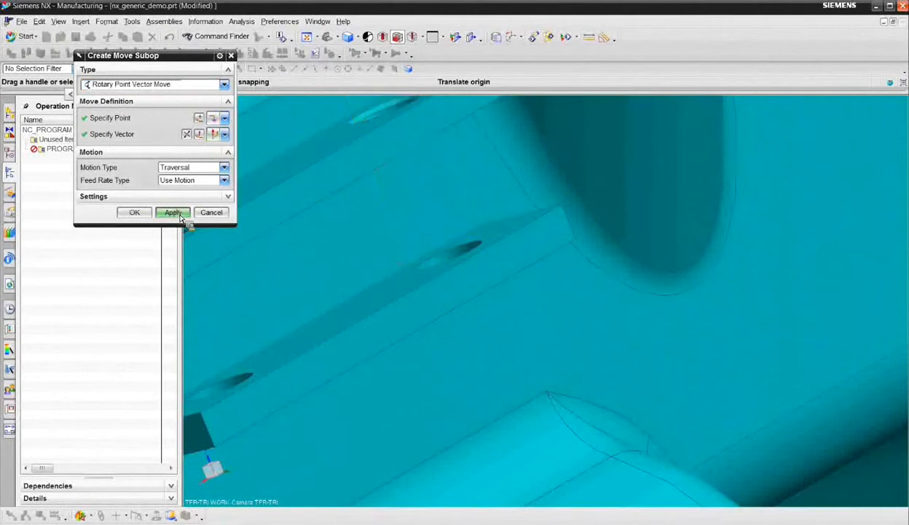
- Add a Cut move that plunges the drill along the ZC axis through the lower pad's far hole
click(191, 168)
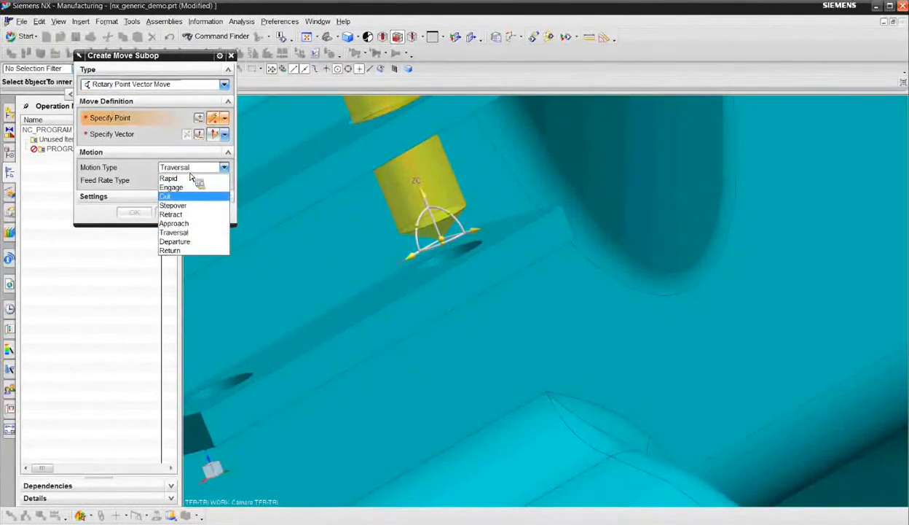
click(178, 187)
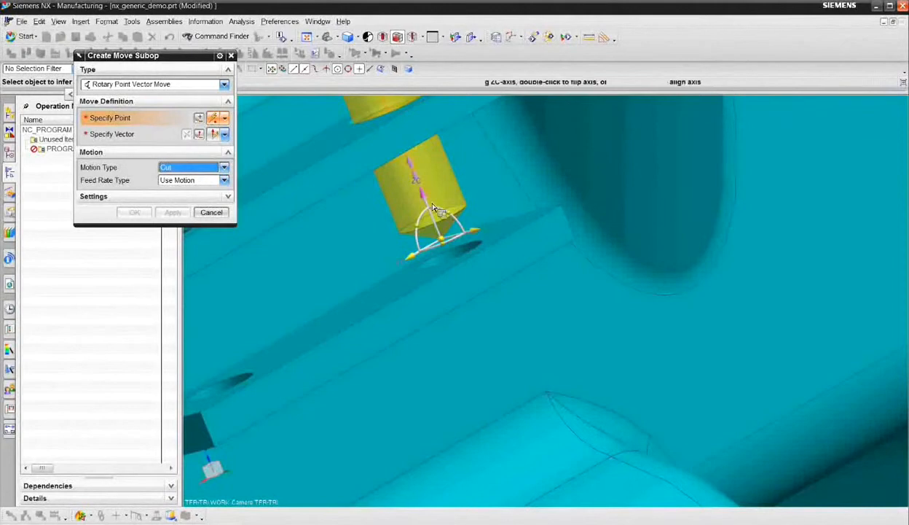
drag(434, 219, 459, 272)
click(173, 218)
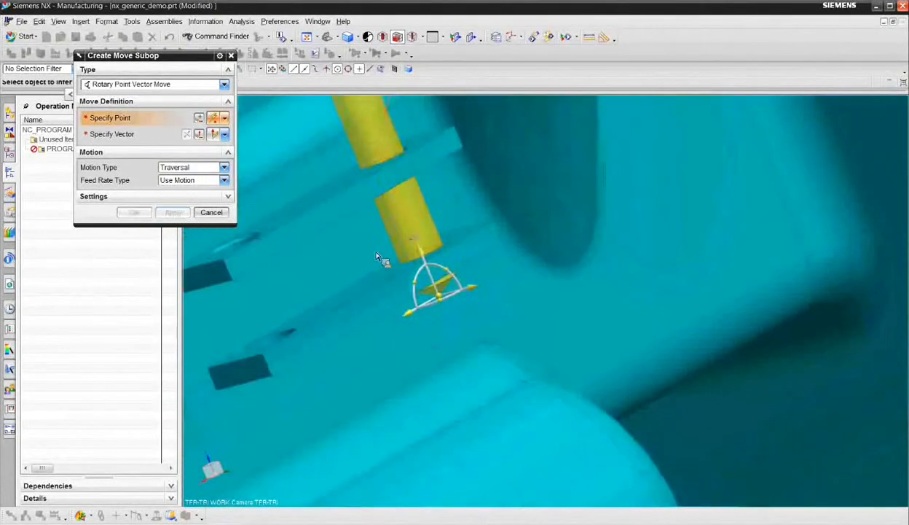
- Add a Retract move to the far hole's edge on the upper pad, with the tool raised slightly above it along the ZC axis
middle_drag(376, 257, 403, 294)
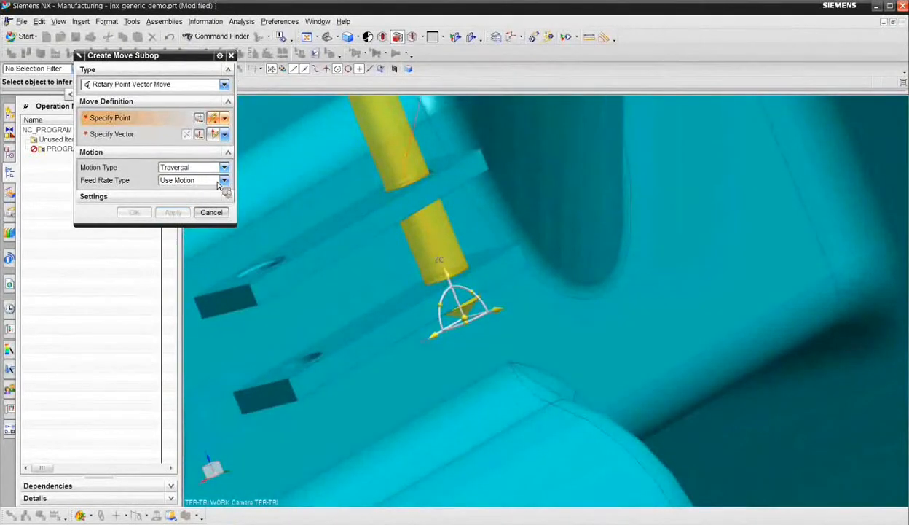
click(197, 169)
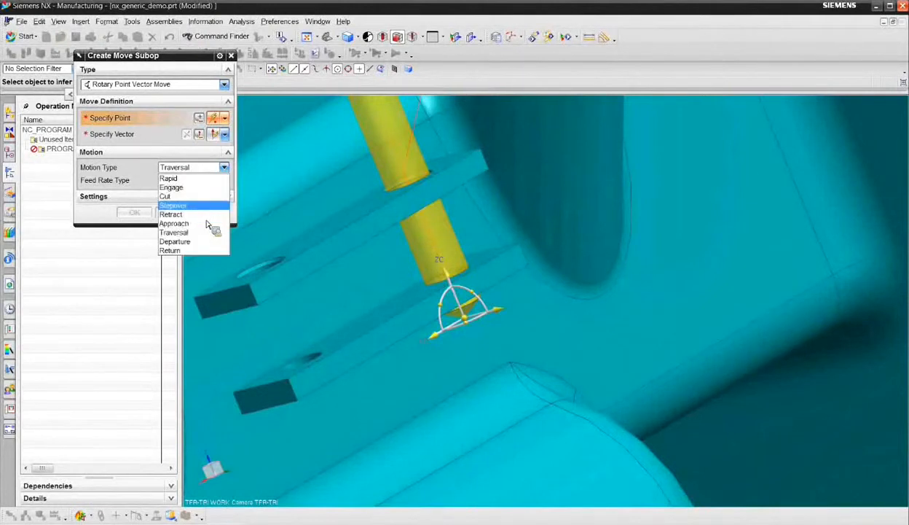
click(207, 214)
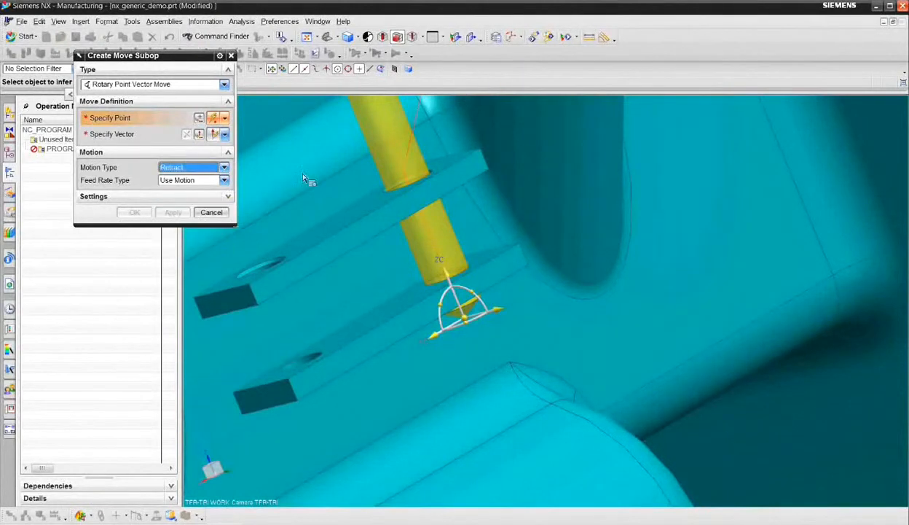
click(433, 172)
drag(389, 129, 377, 127)
click(174, 212)
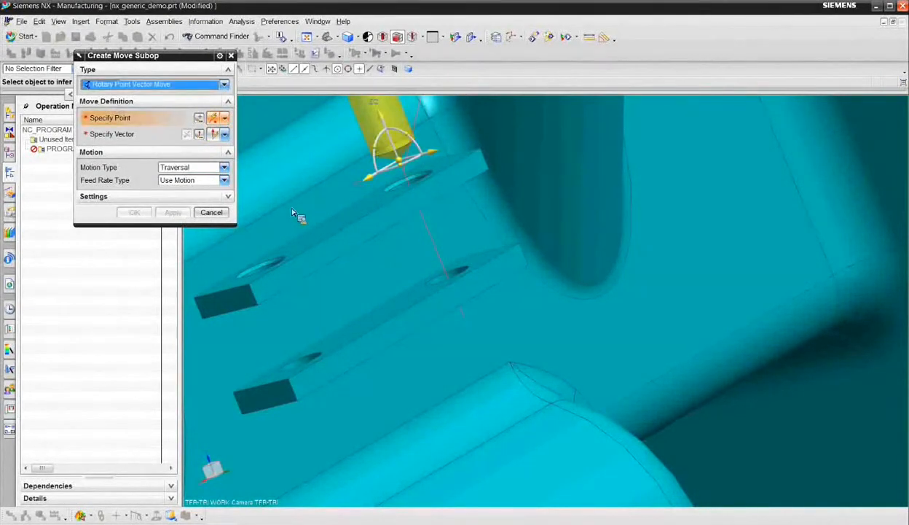
- Add a Traversal move to the near hole on the upper pad, with the tool raised slightly above it along the ZC axis
click(286, 260)
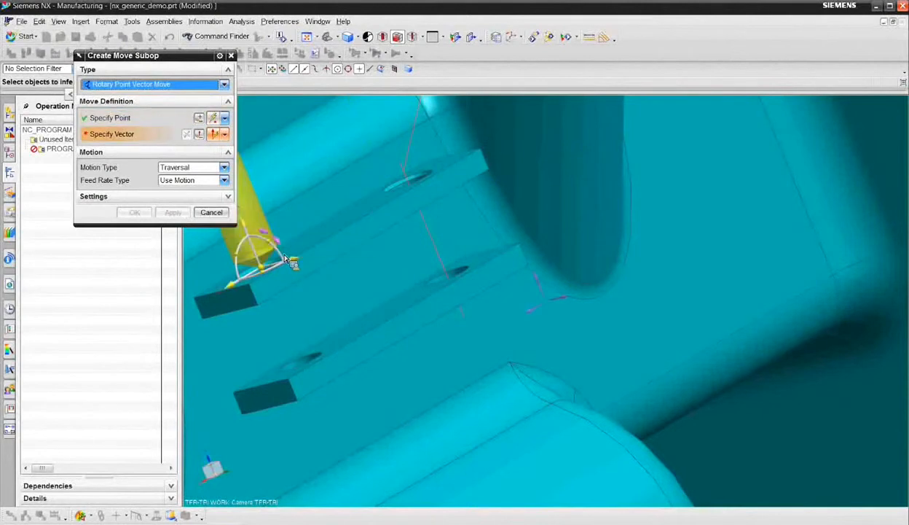
drag(243, 225, 242, 203)
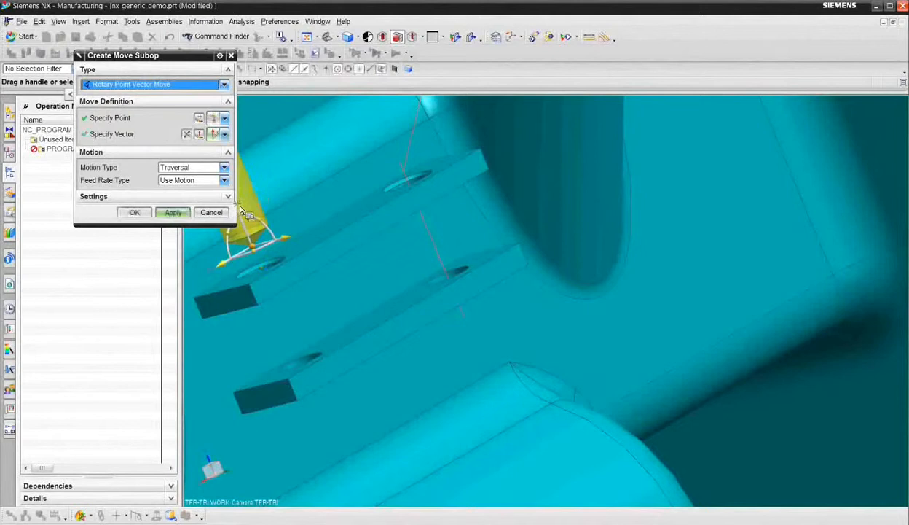
click(173, 217)
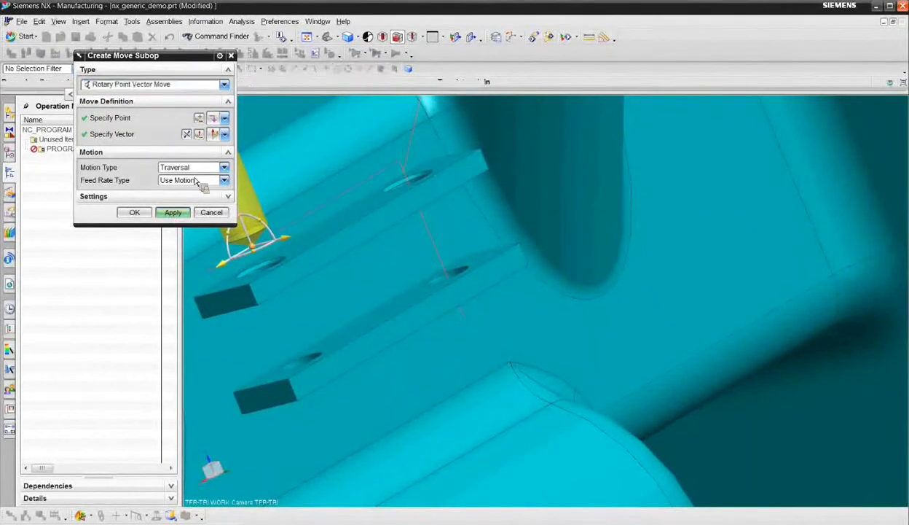
- Add a Cut move that plunges the drill along the ZC axis through the upper pad's near hole
click(195, 168)
click(200, 199)
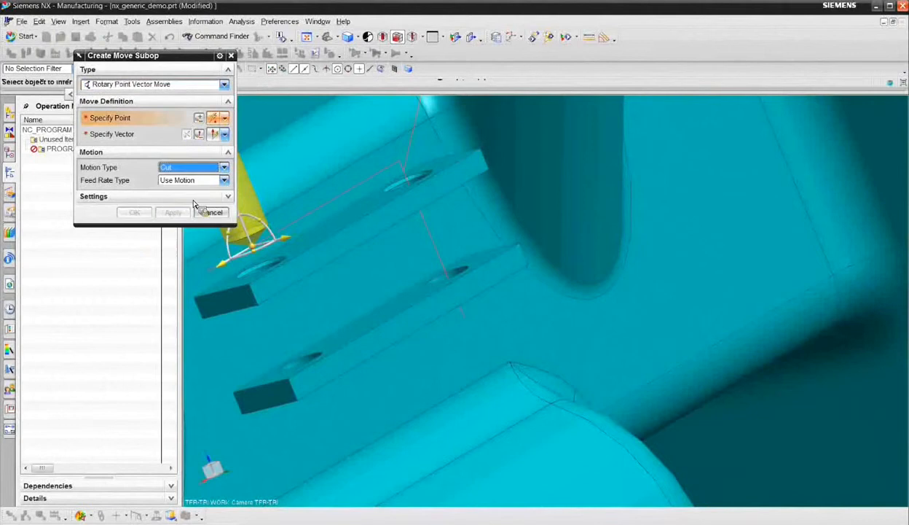
shift+middle_drag(267, 208, 318, 208)
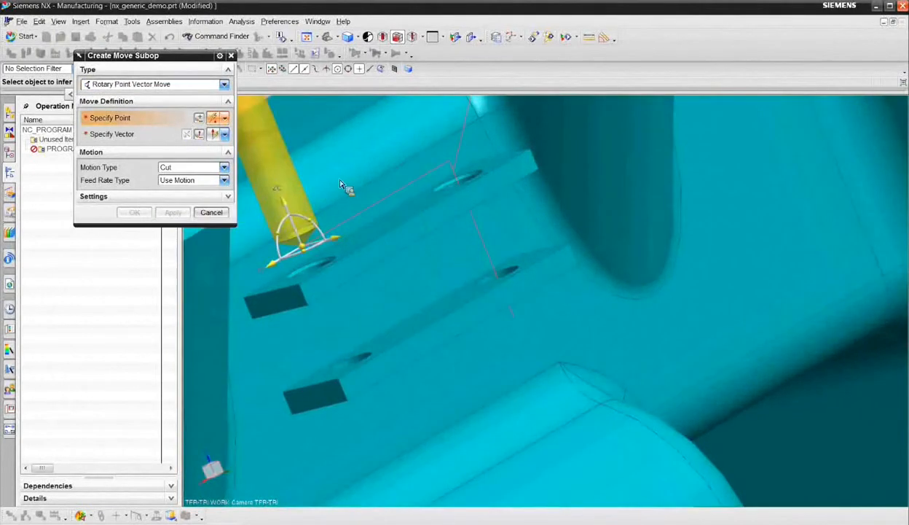
drag(289, 210, 322, 274)
click(174, 215)
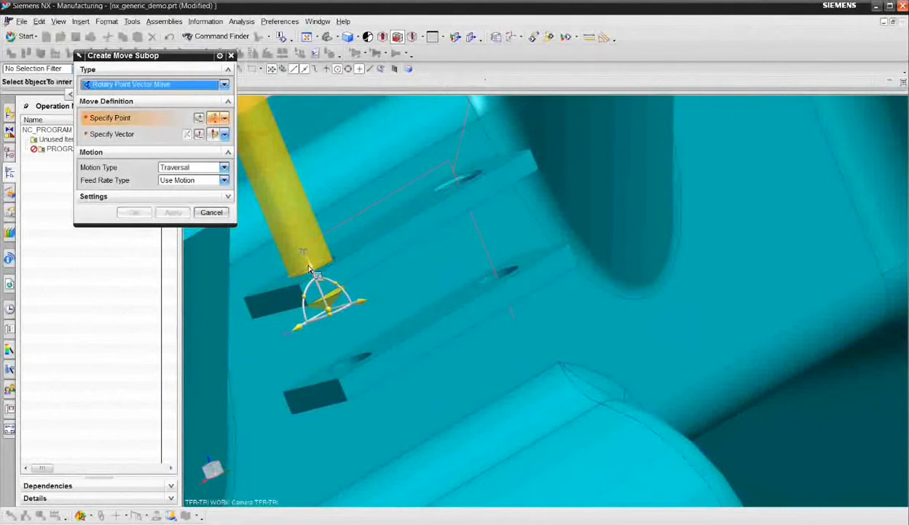
- Add a Traversal move that advances the tool along the ZC axis to just above the lower pad's near hole
click(309, 269)
drag(313, 273, 340, 316)
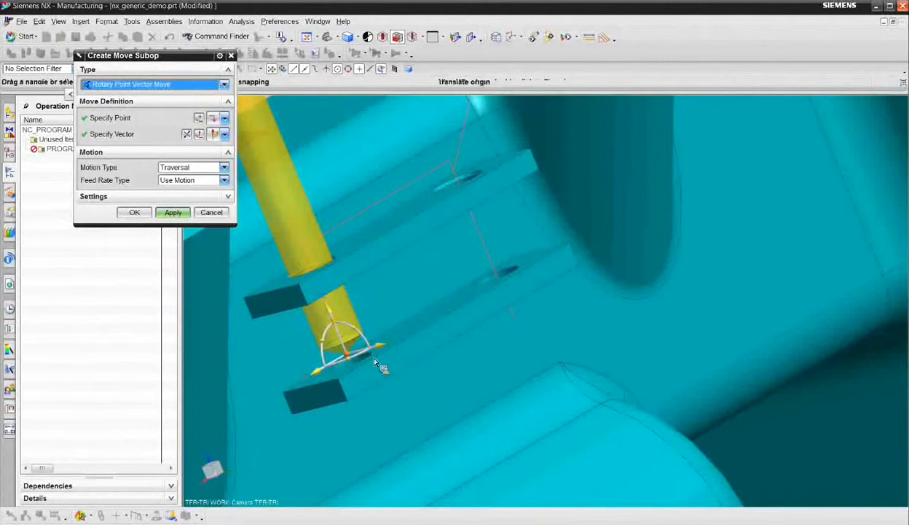
click(168, 212)
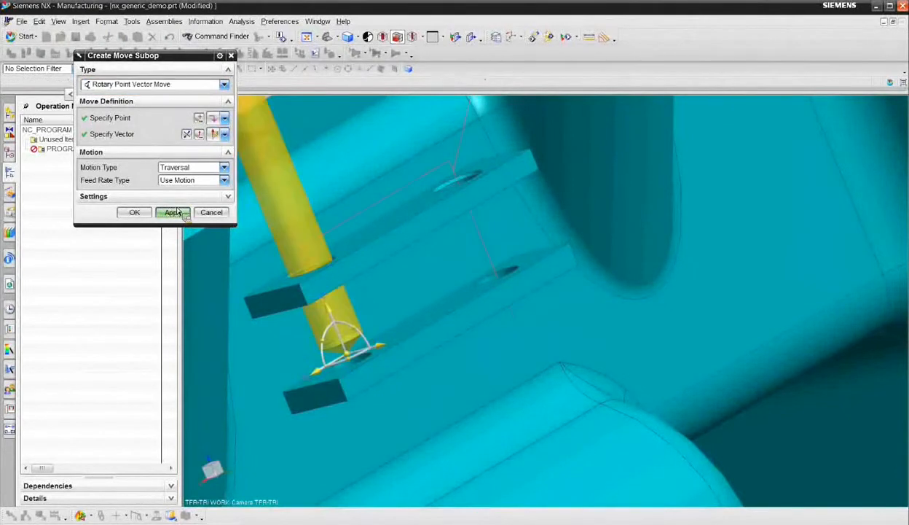
- Add a Cut move that plunges the drill along the ZC axis through the lower pad's near hole
click(203, 168)
click(197, 193)
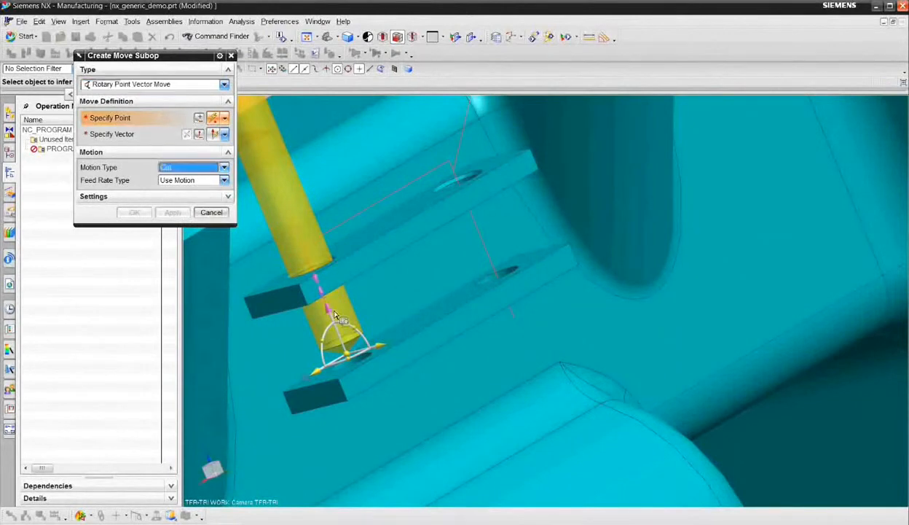
drag(335, 315, 368, 364)
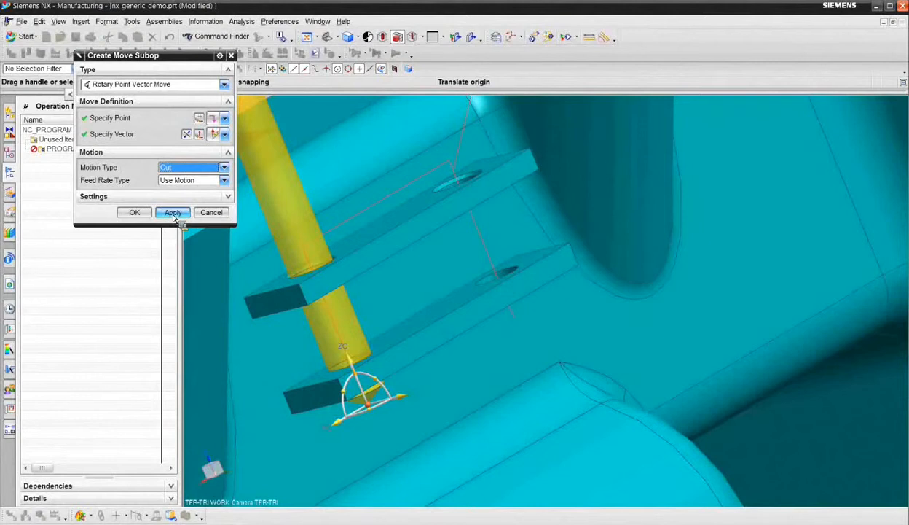
click(175, 216)
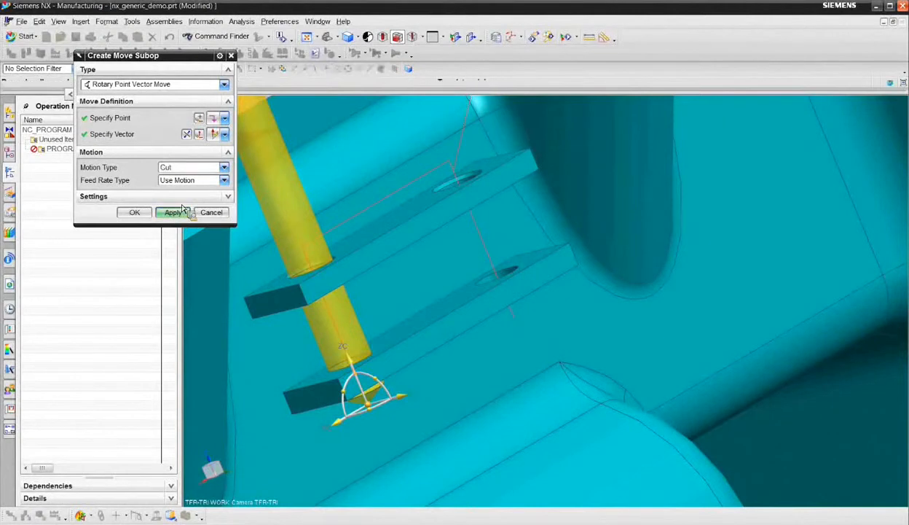
- Add a Retract move that withdraws the tool along the ZC axis until it is clear above the upper pad
click(188, 169)
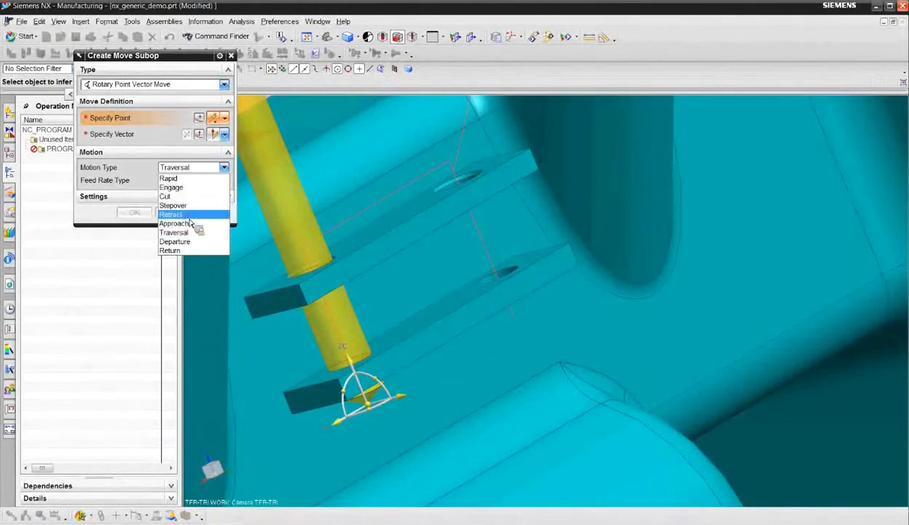
click(353, 367)
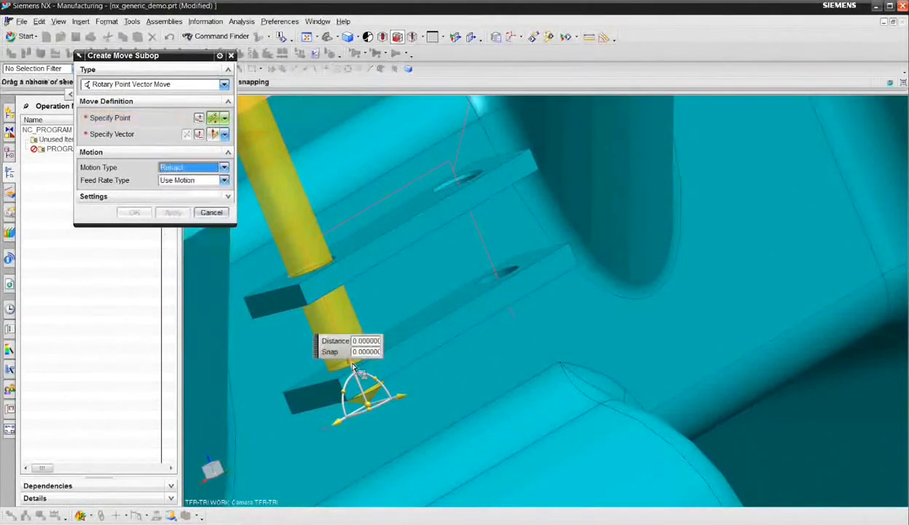
click(295, 212)
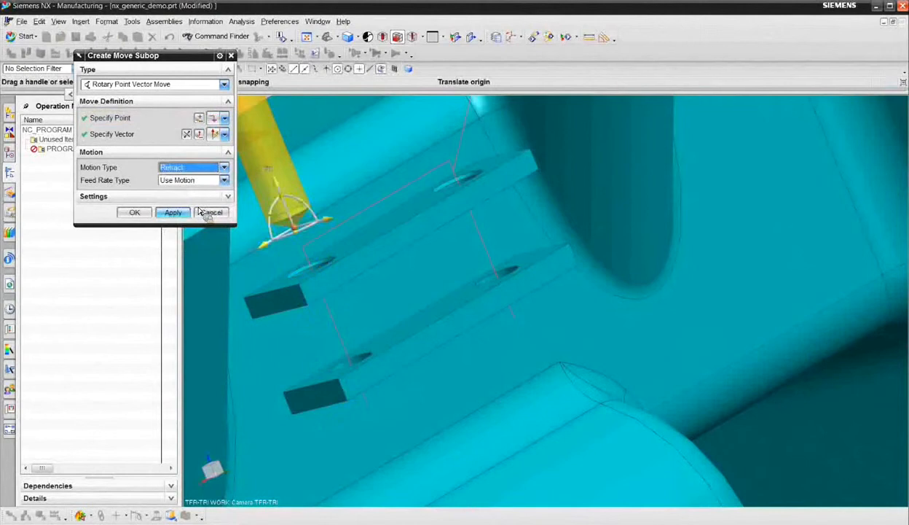
click(178, 213)
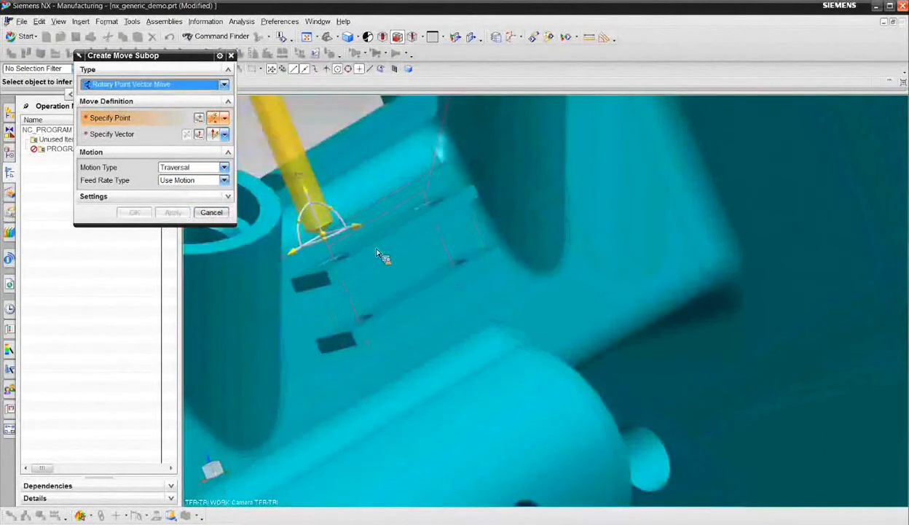
- Add a final Traversal move that raises the tool along the ZC axis and carries it along the YC axis well clear of the manifold
middle_drag(384, 257, 397, 256)
middle_drag(508, 315, 635, 336)
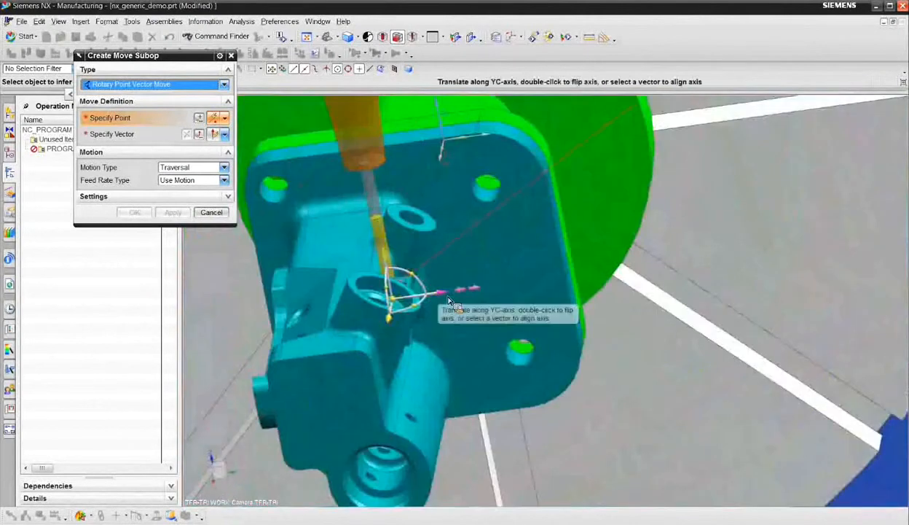
drag(386, 258, 374, 172)
drag(413, 204, 727, 161)
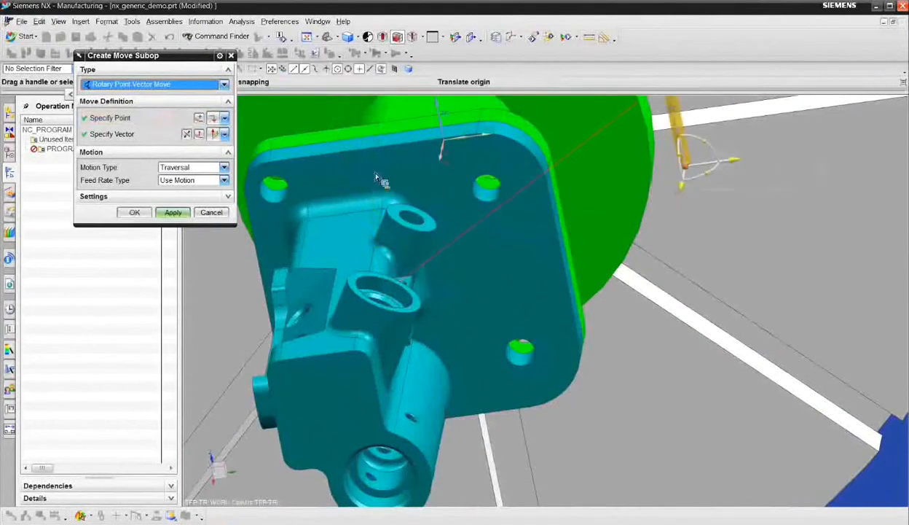
click(173, 213)
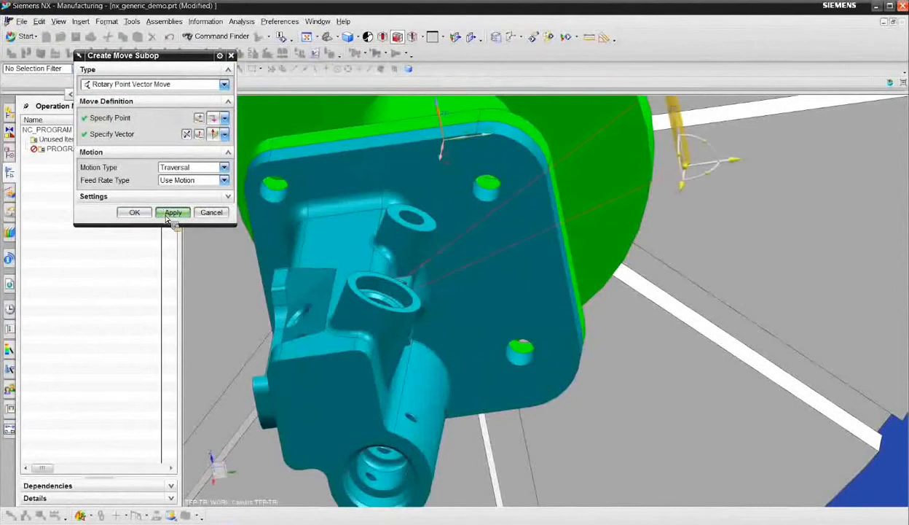
- Finish creating moves, then generate the Generic Motion tool path and accept the operation
click(209, 214)
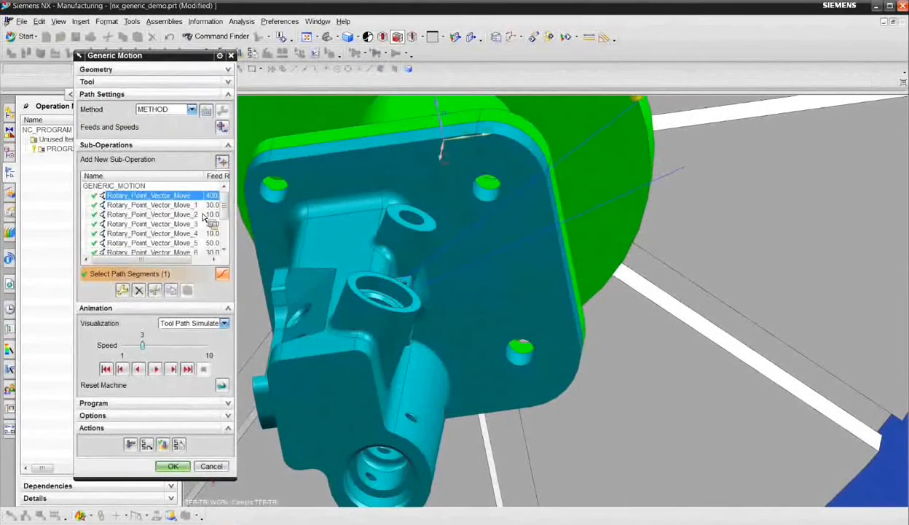
click(131, 445)
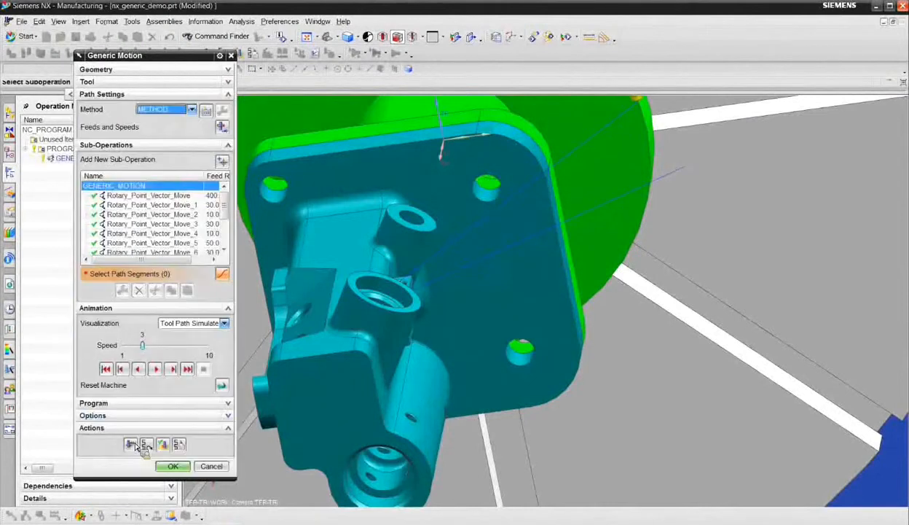
click(174, 466)
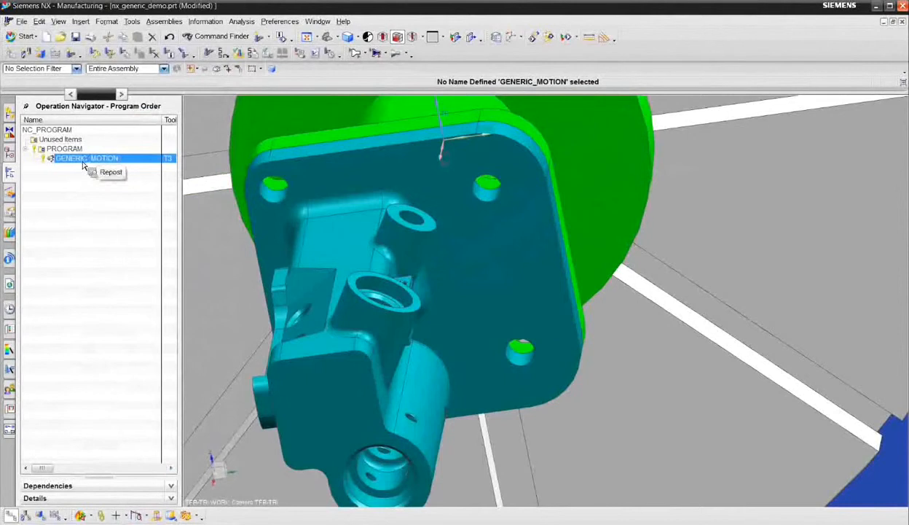
- Open the tool path simulation for GENERIC_MOTION with Machine Code Simulate visualization and a close view of the two drilled pads
right_click(82, 159)
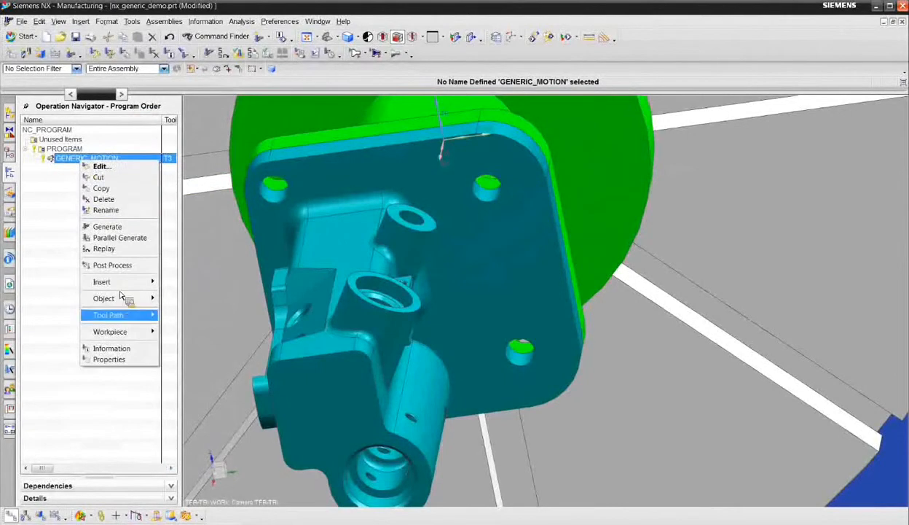
mouse_move(125, 314)
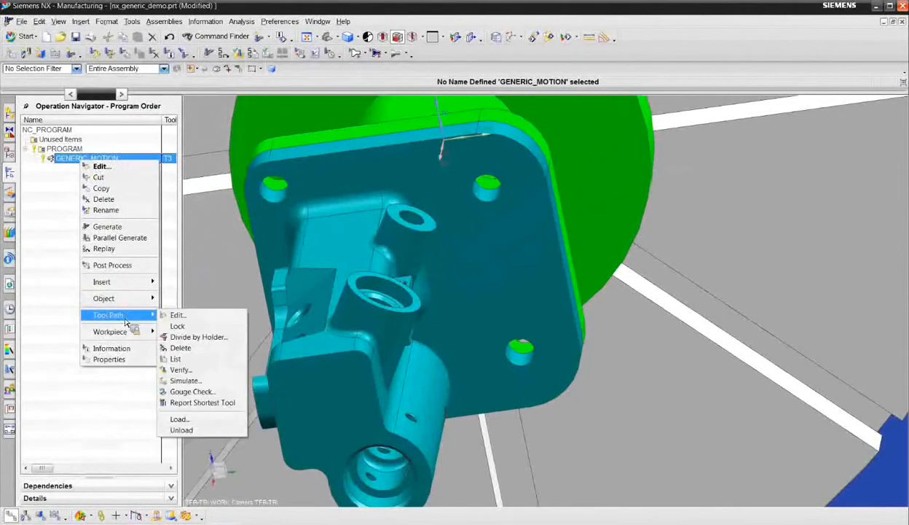
click(193, 382)
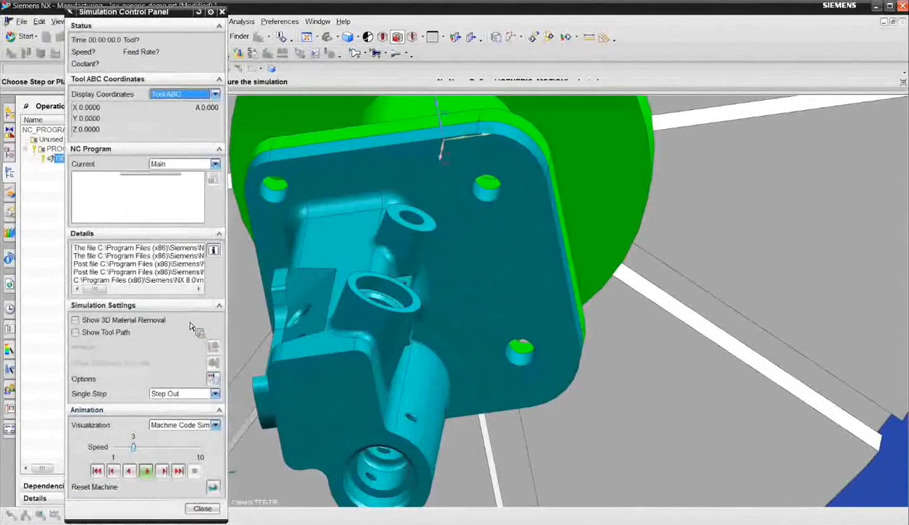
click(215, 425)
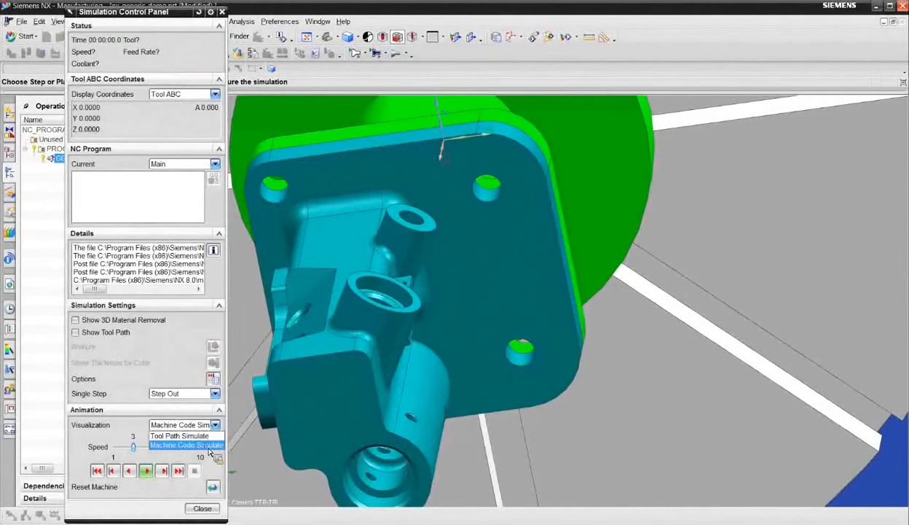
middle_drag(372, 320, 300, 271)
scroll(449, 314, up, 1)
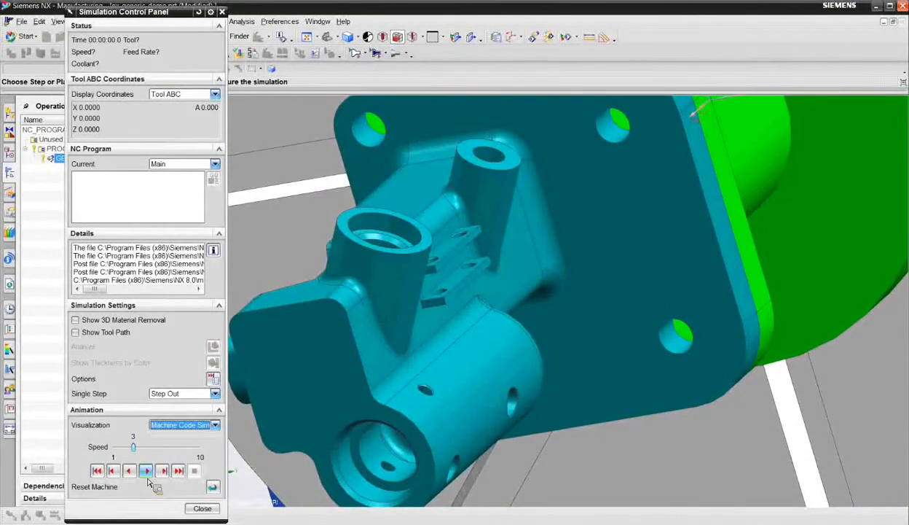
- Set the simulation speed to 2 and play the machine code simulation of GENERIC_MOTION with a close view of the drilled pads
drag(134, 447, 124, 447)
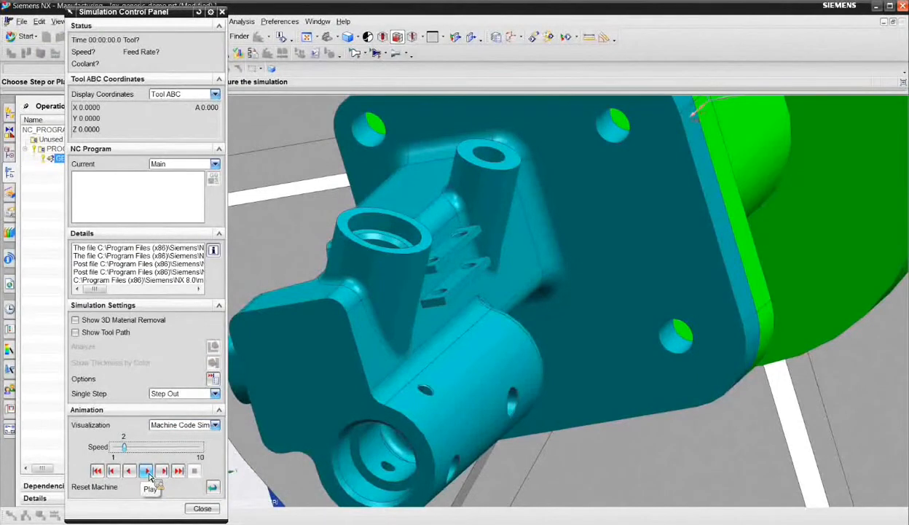
click(146, 472)
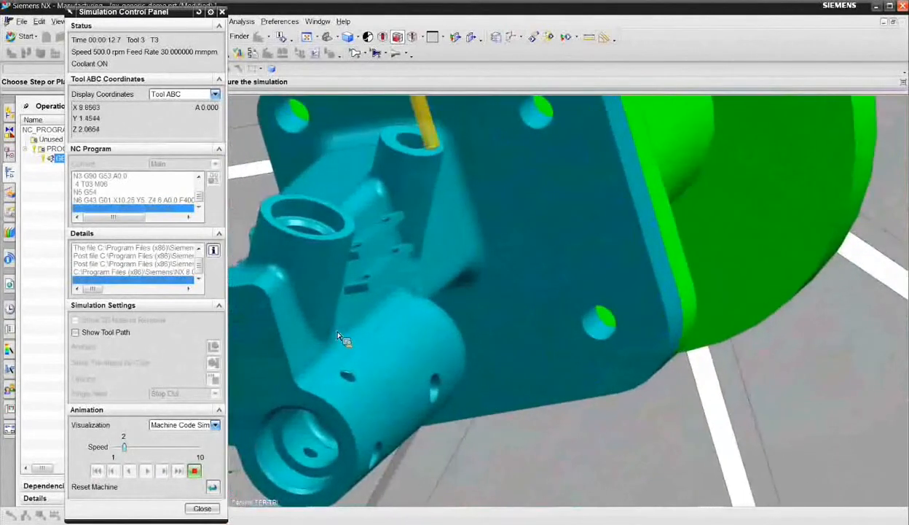
scroll(394, 239, up, 3)
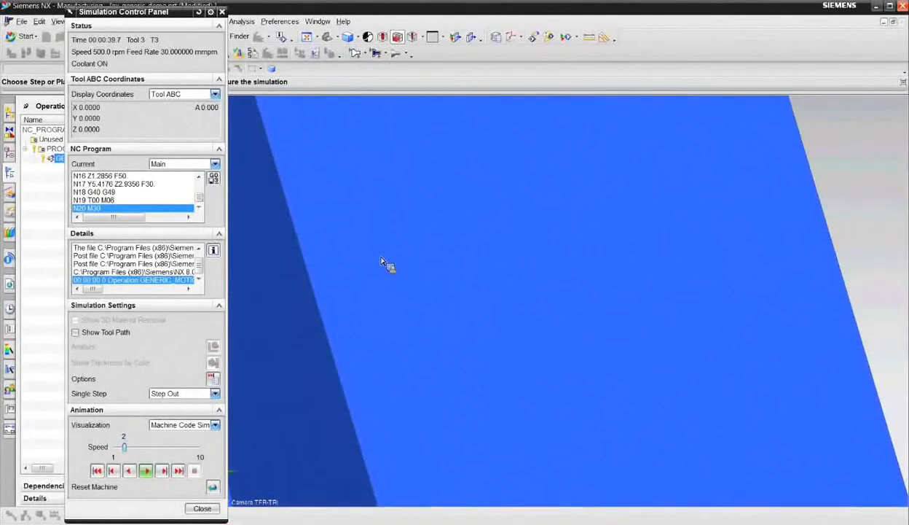
- Examine the manifold on the machine table after the run, close the simulation and inspect the grooved side with its two holes
scroll(473, 343, down, 3)
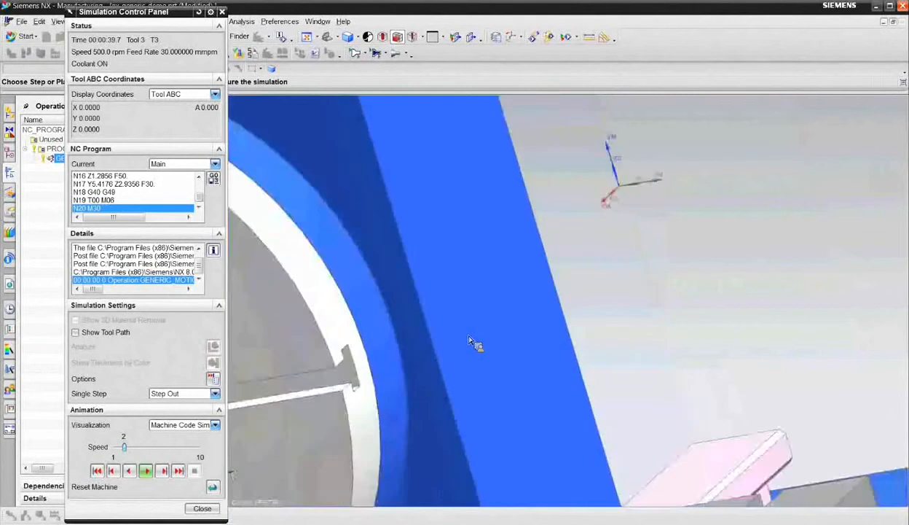
scroll(472, 344, down, 4)
scroll(368, 336, up, 3)
shift+middle_drag(368, 336, 574, 242)
scroll(525, 265, up, 3)
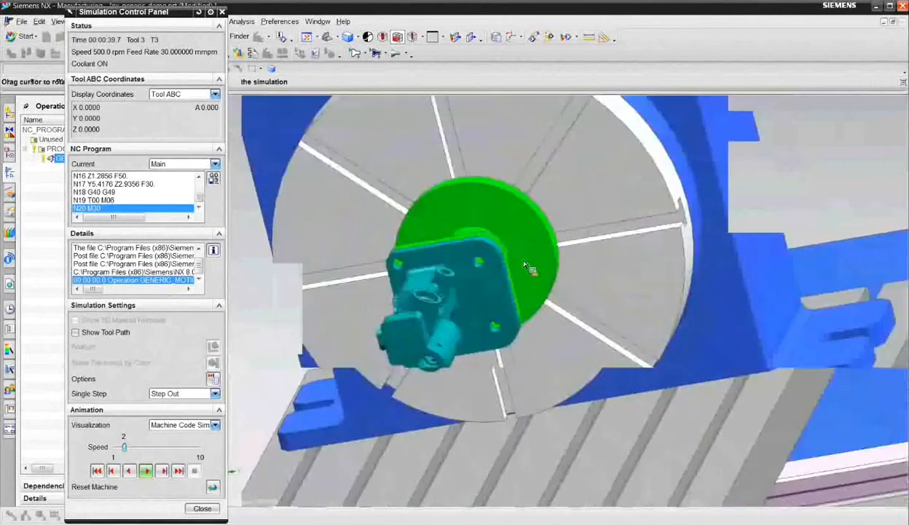
scroll(446, 318, up, 2)
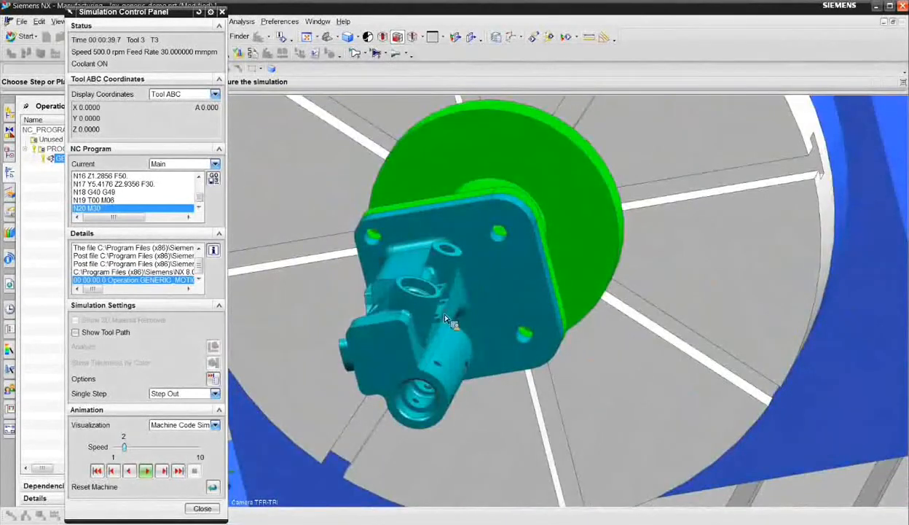
middle_drag(444, 315, 487, 315)
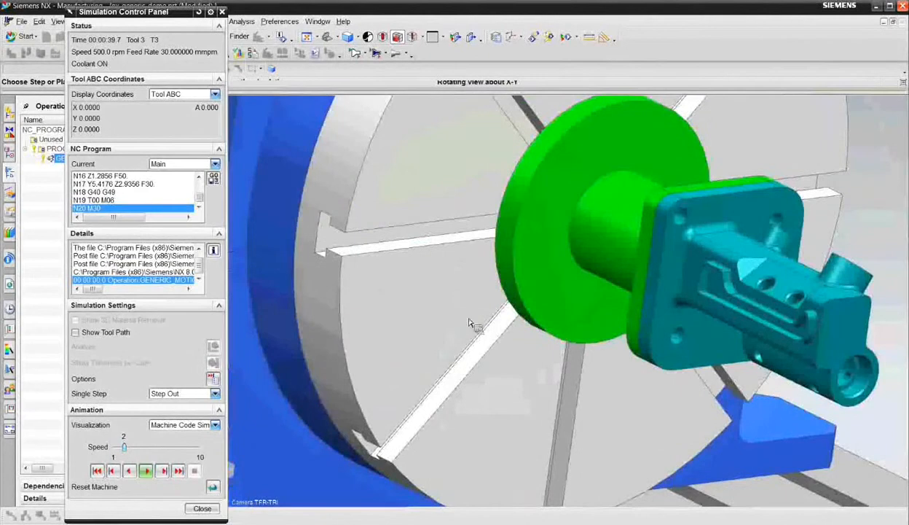
shift+middle_drag(850, 186, 520, 275)
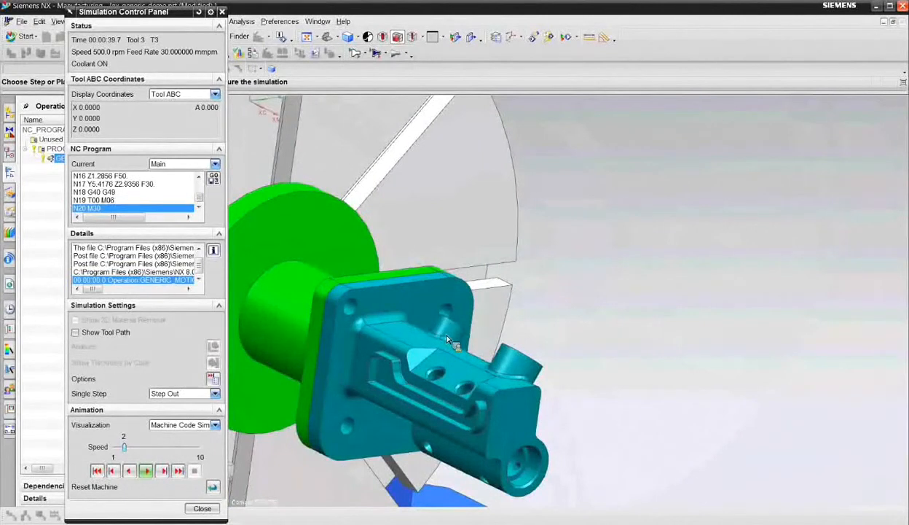
click(211, 513)
shift+middle_drag(365, 156, 363, 244)
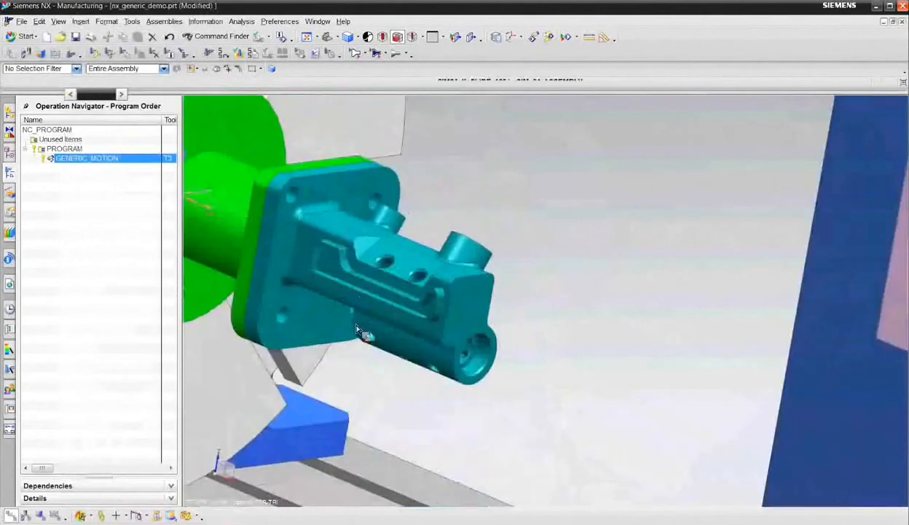
scroll(318, 247, up, 3)
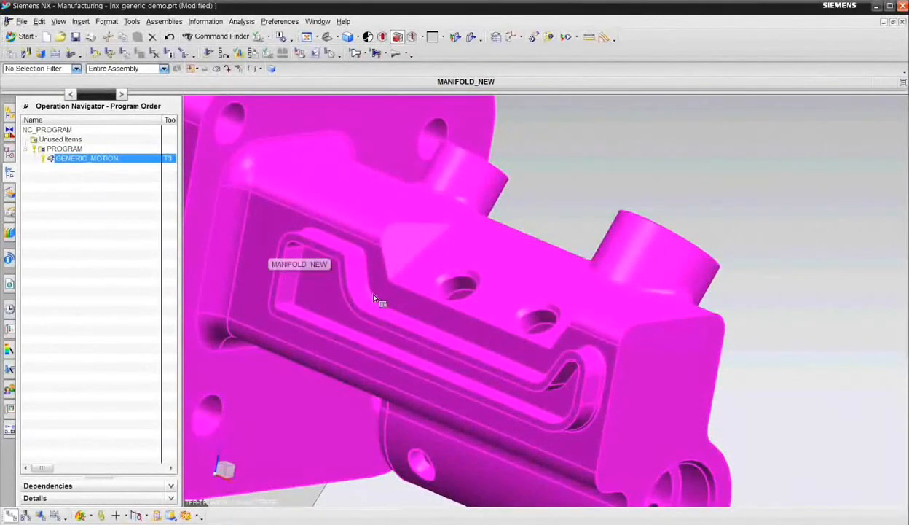
scroll(380, 300, down, 3)
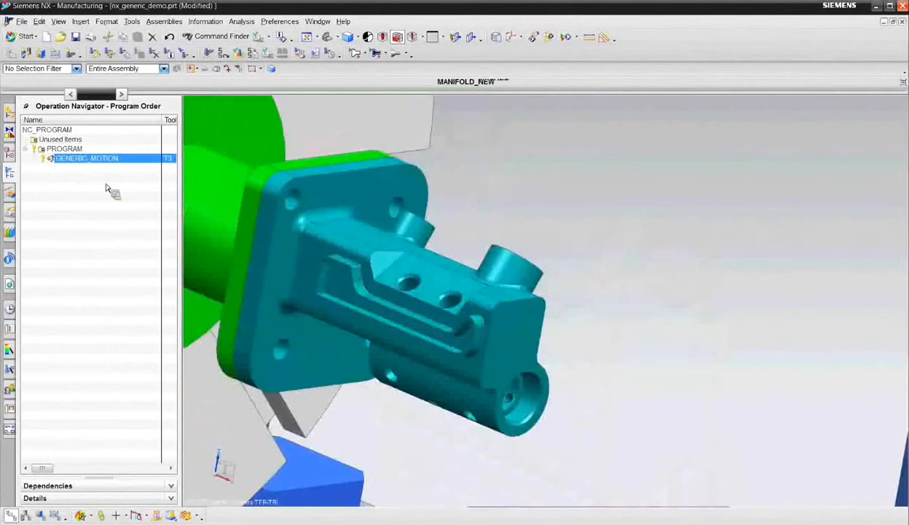
- Hide the machine tool assembly sim04_mill_4ax so only the manifold and its fixture are displayed
click(83, 25)
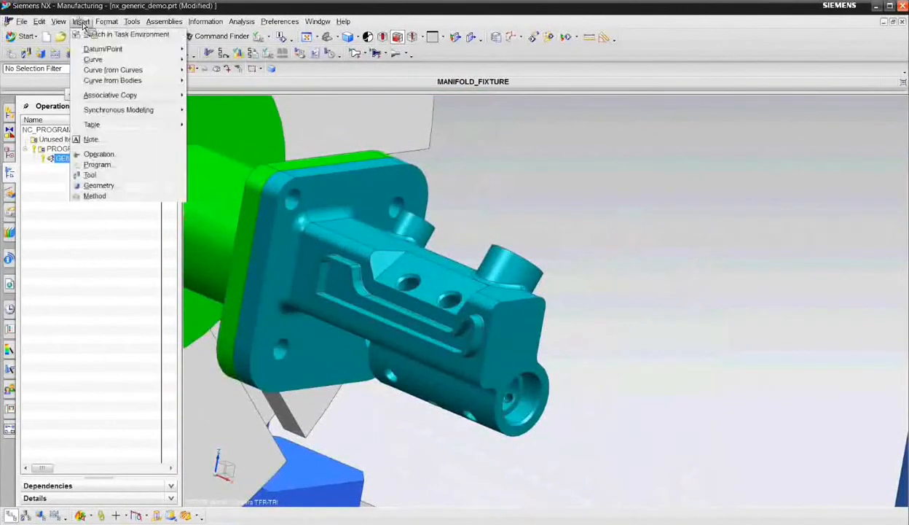
click(126, 155)
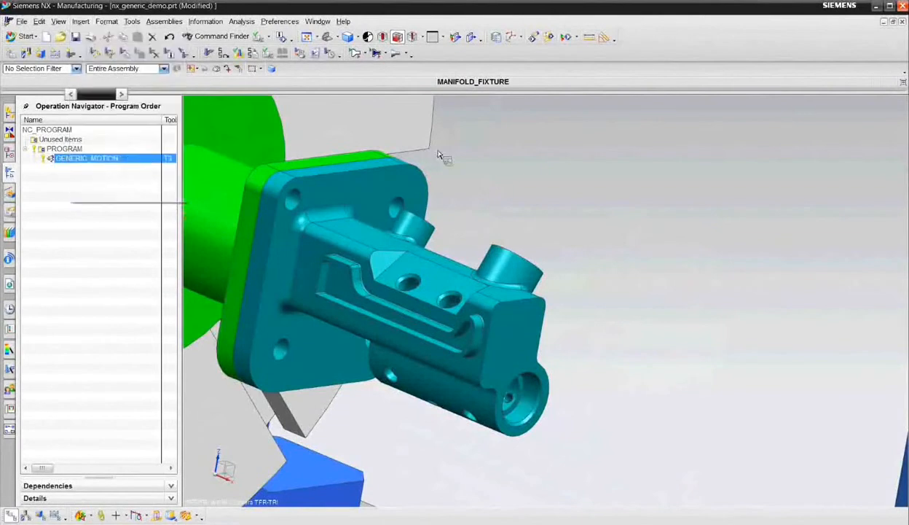
click(11, 113)
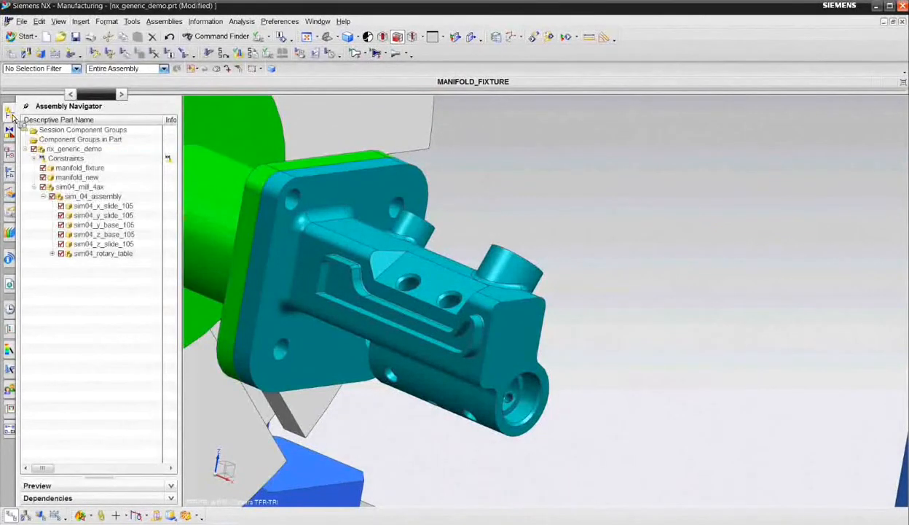
click(43, 188)
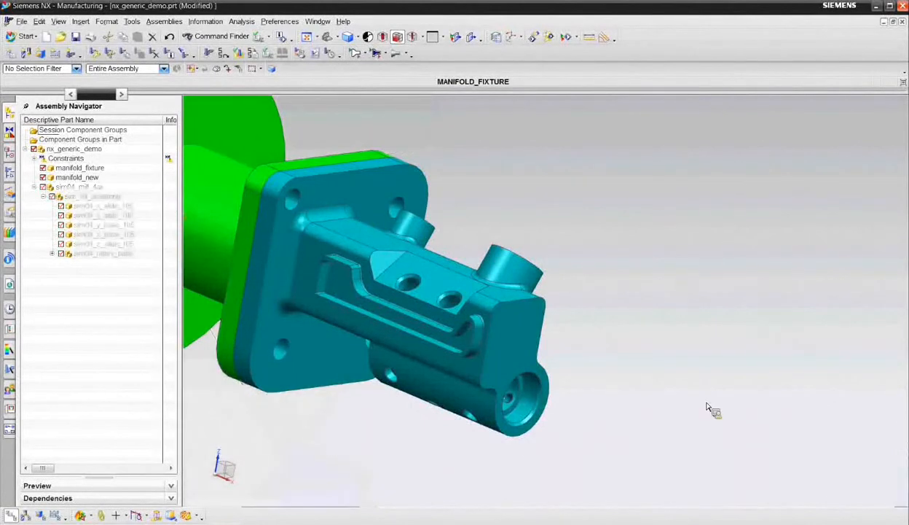
middle_drag(726, 339, 680, 345)
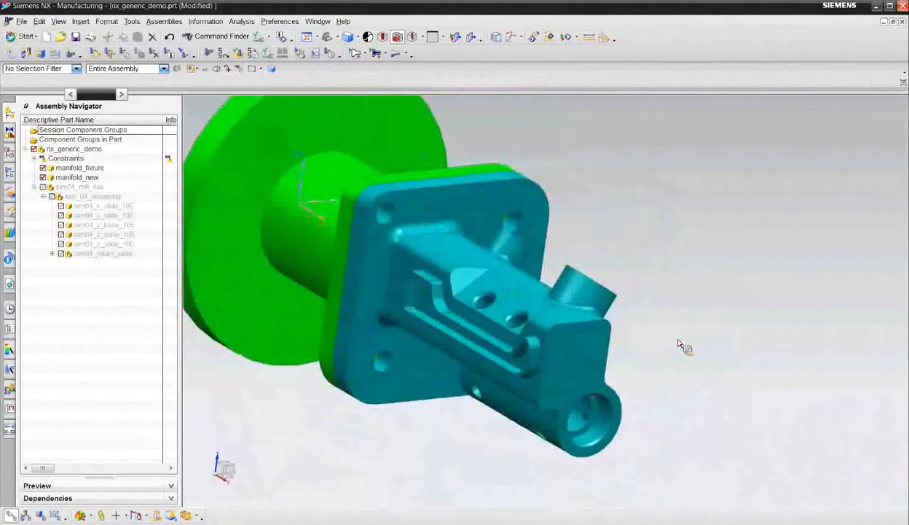
- Create a second mill_multi-axis Generic Motion operation, GENERIC_MOTION_1, in PROGRAM with tool T2 (Milling Tool-5 Parameters) and geometry WORKPIECE
click(80, 22)
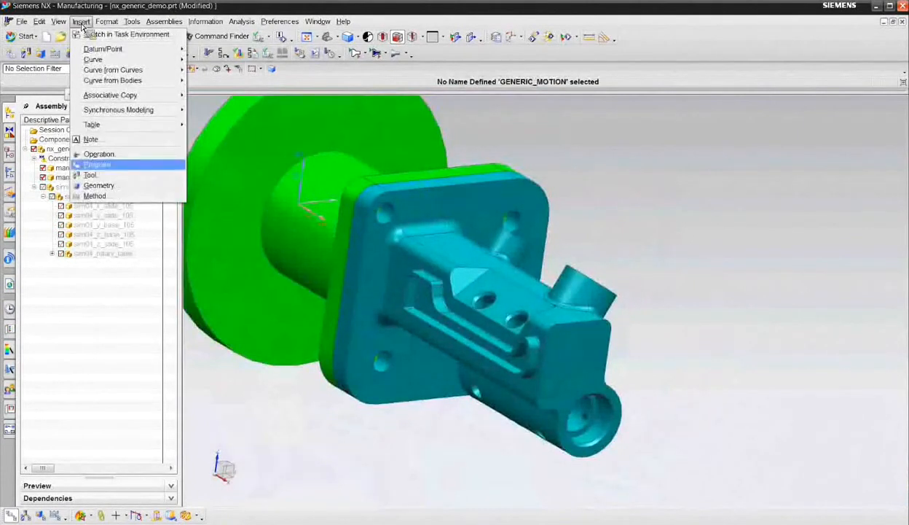
click(118, 154)
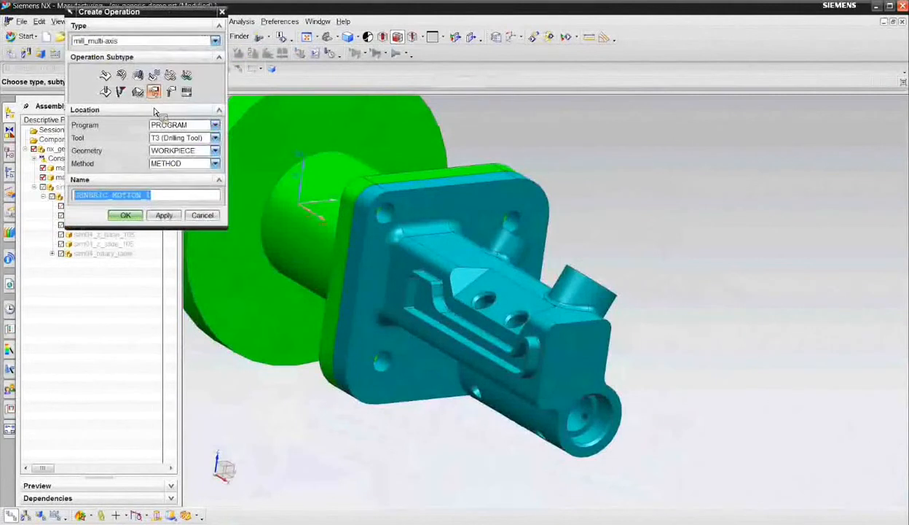
click(183, 138)
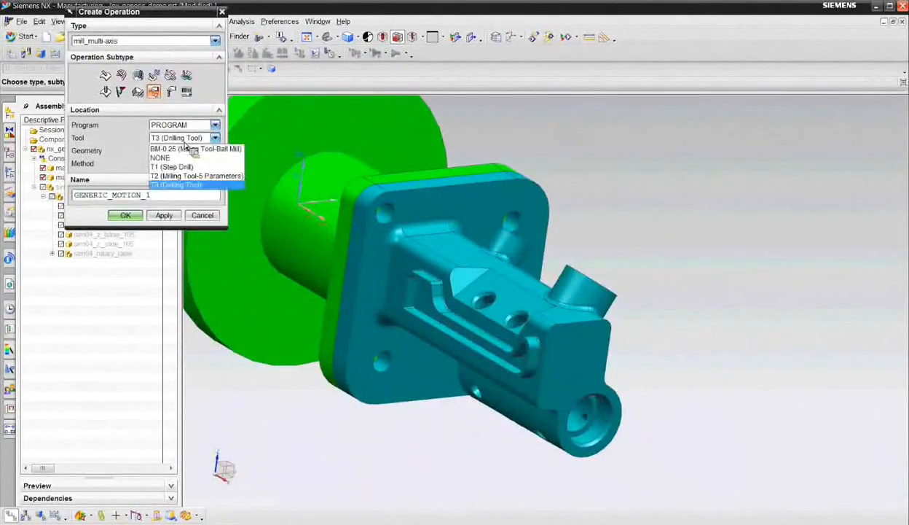
click(186, 180)
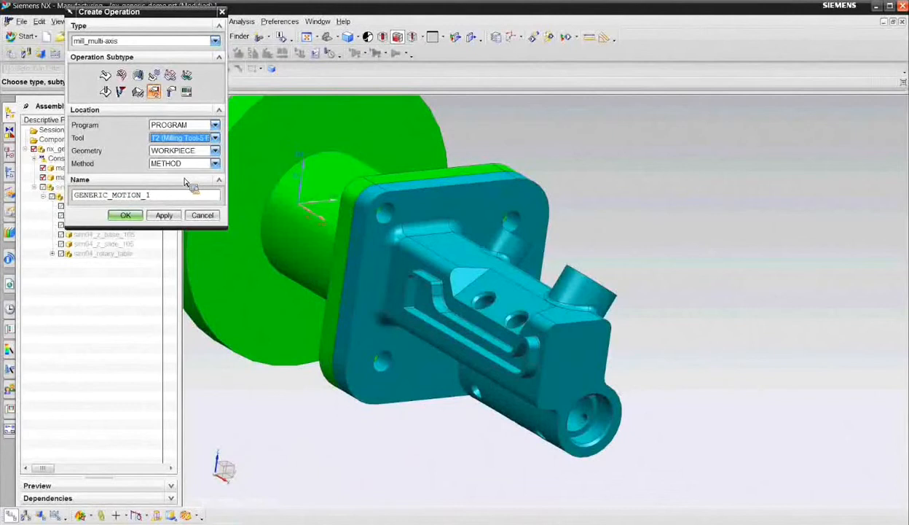
click(126, 216)
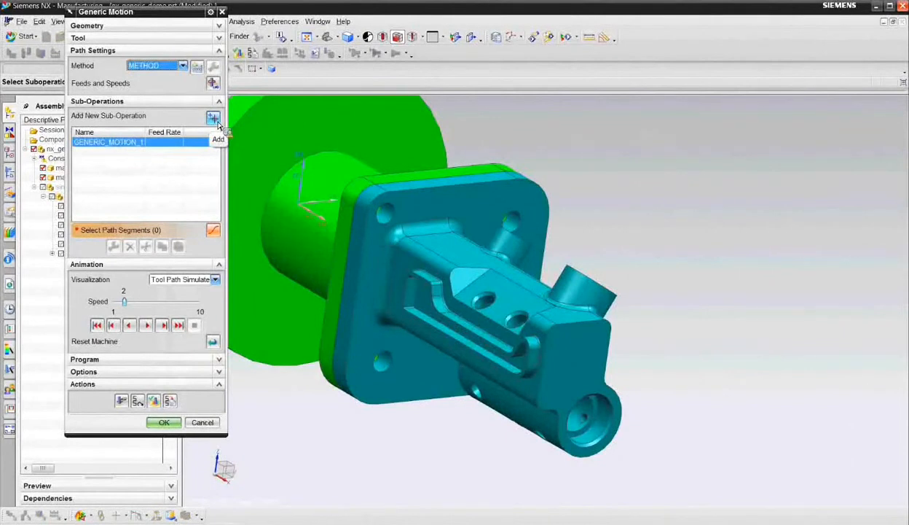
- Add a Rotary Point Vector Move of motion type Traversal that carries the upright tool from the flange corner to well above and beside the manifold
click(216, 120)
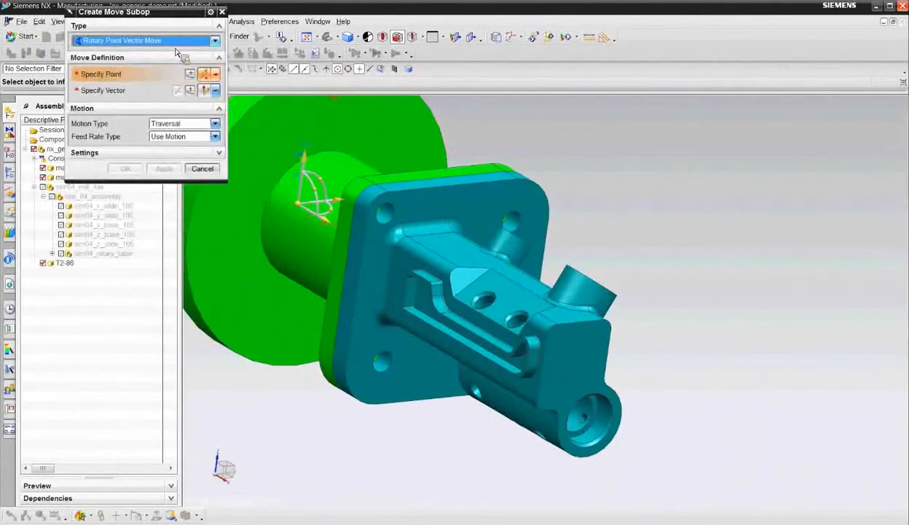
scroll(460, 297, down, 1)
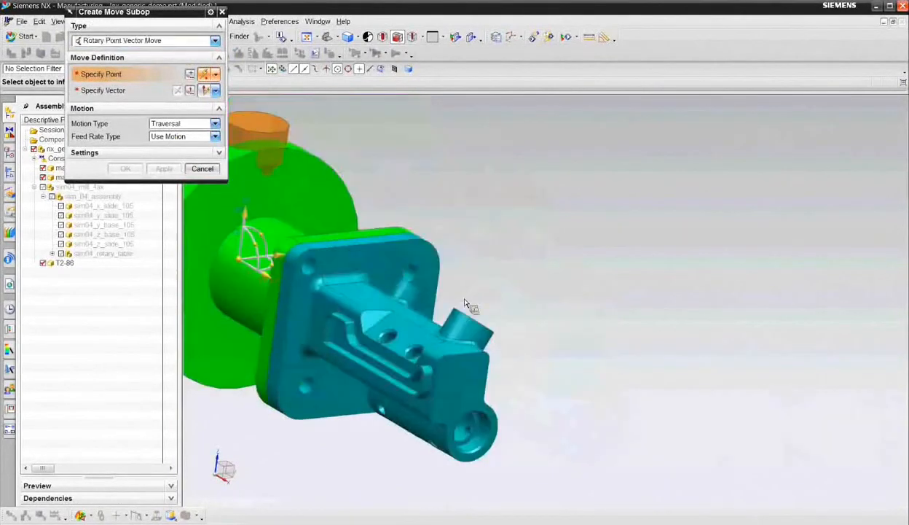
click(422, 242)
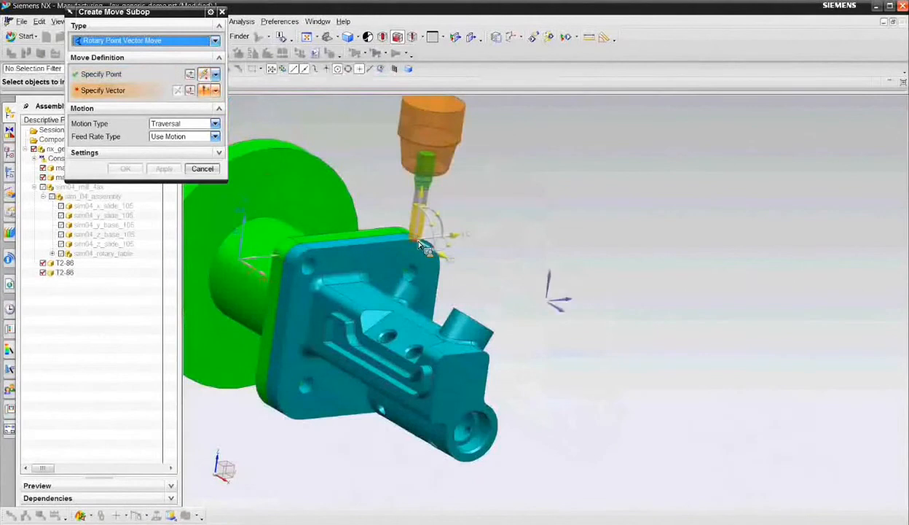
click(431, 242)
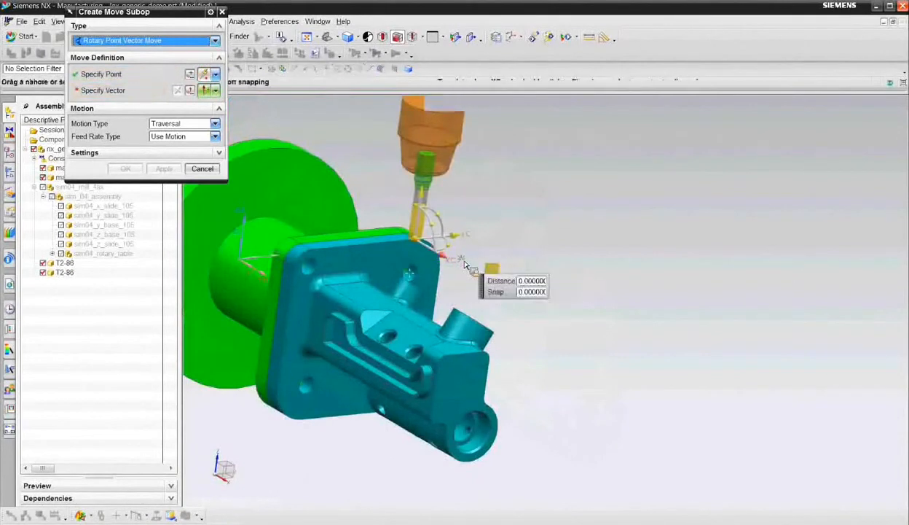
drag(463, 264, 550, 316)
drag(531, 258, 543, 163)
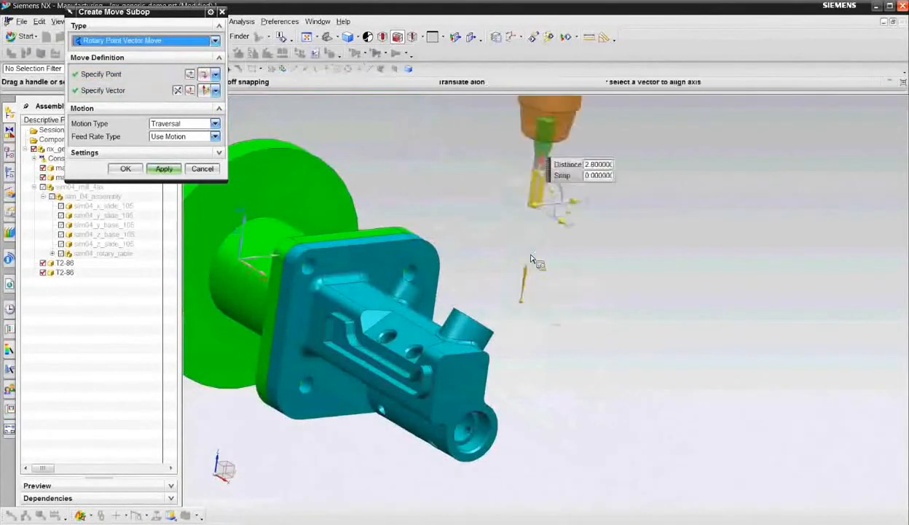
middle_drag(531, 258, 540, 333)
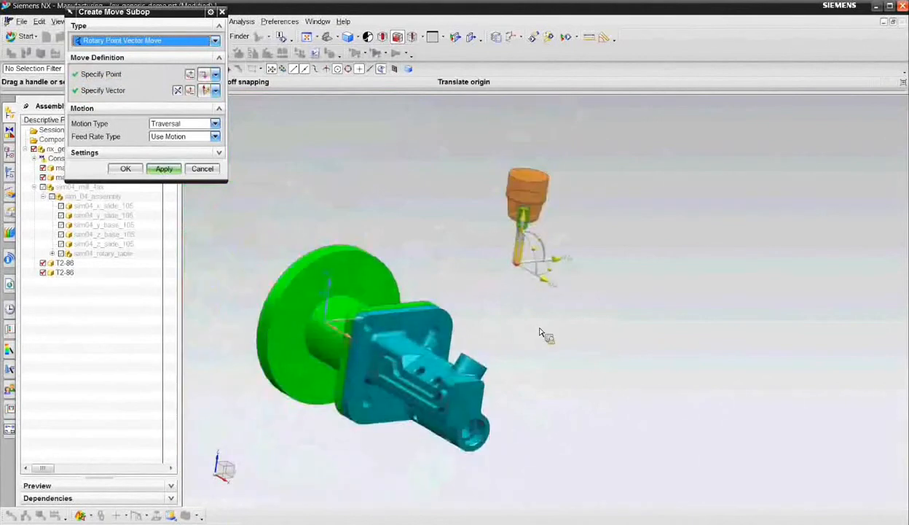
drag(557, 260, 592, 170)
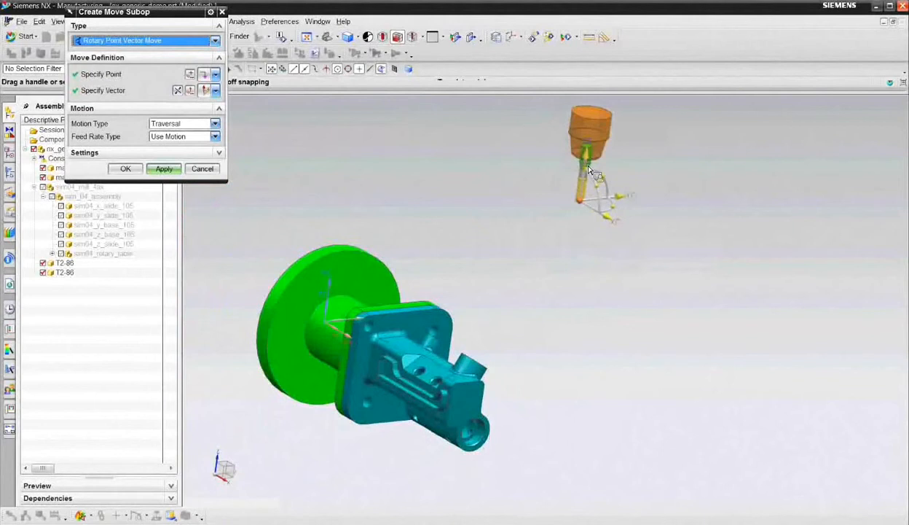
middle_drag(462, 270, 457, 245)
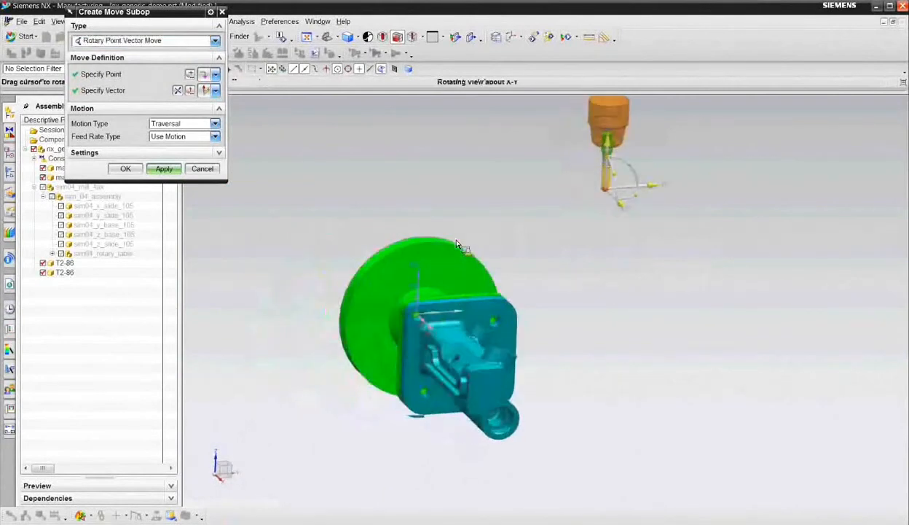
click(168, 170)
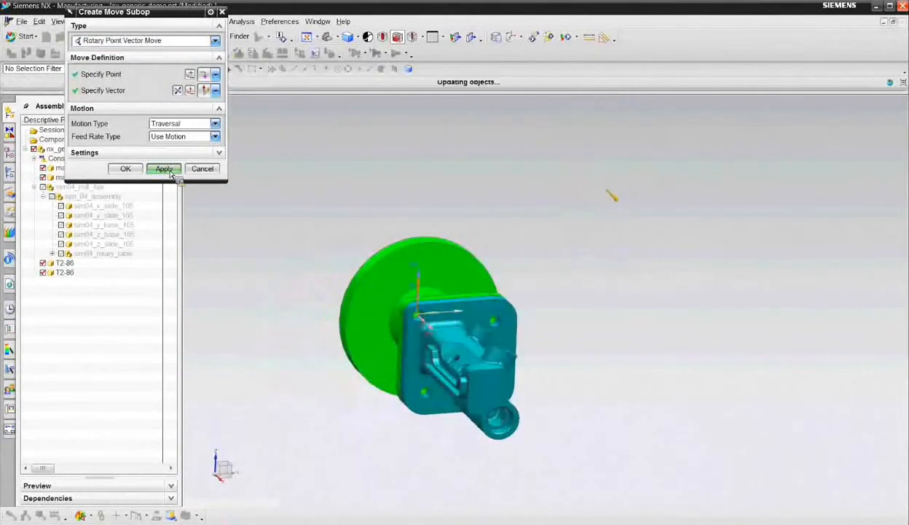
- Add another Traversal Rotary Point Vector Move that swings the tool to horizontal, clear above the manifold, and draws it back along its axis
shift+middle_drag(519, 231, 489, 304)
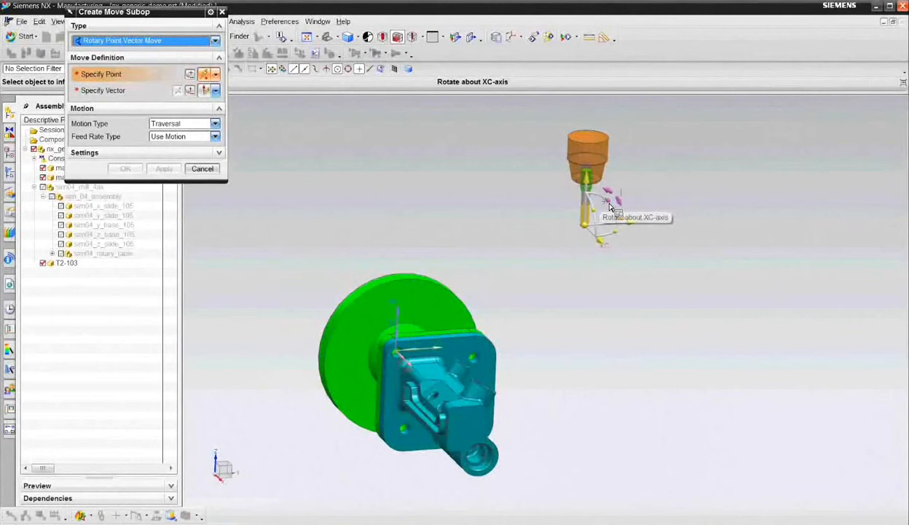
drag(585, 211, 581, 224)
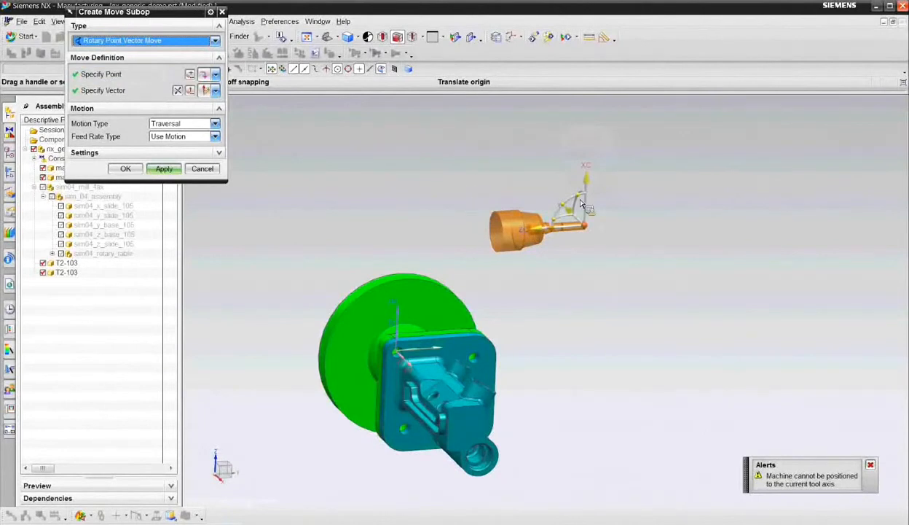
middle_drag(460, 176, 408, 175)
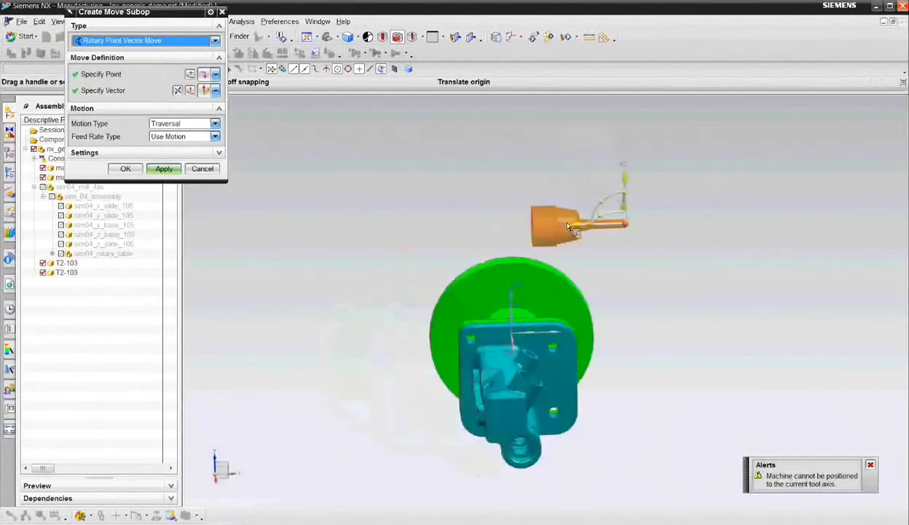
drag(572, 227, 493, 234)
middle_drag(360, 189, 392, 203)
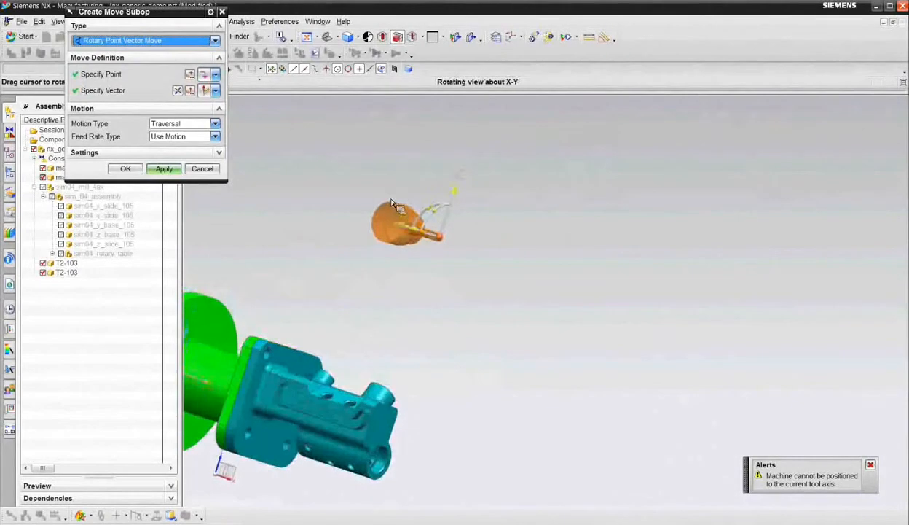
click(155, 171)
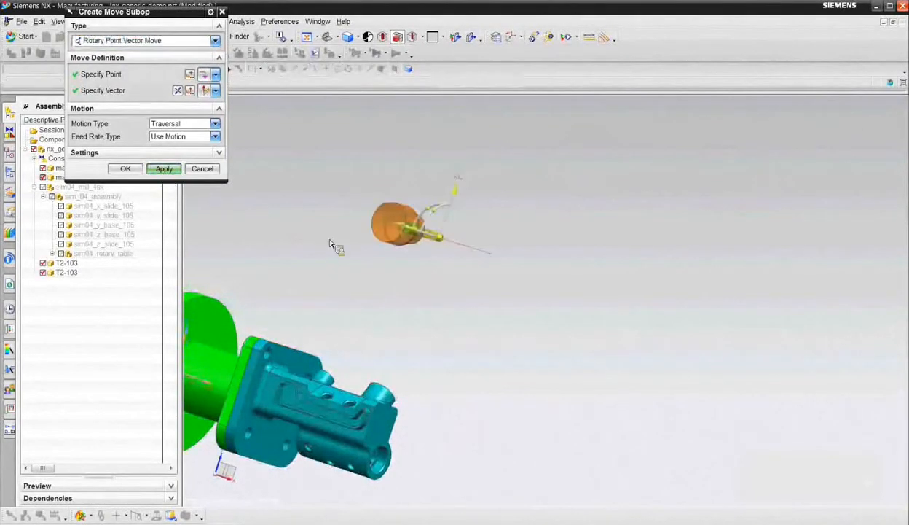
- Add a Traversal Rotary Point Vector Move that aligns the tool at the pocket's edge and then draws it well clear of the manifold
mouse_move(318, 209)
middle_down()
mouse_move(309, 167)
mouse_move(335, 212)
middle_up()
scroll(359, 246, up, 4)
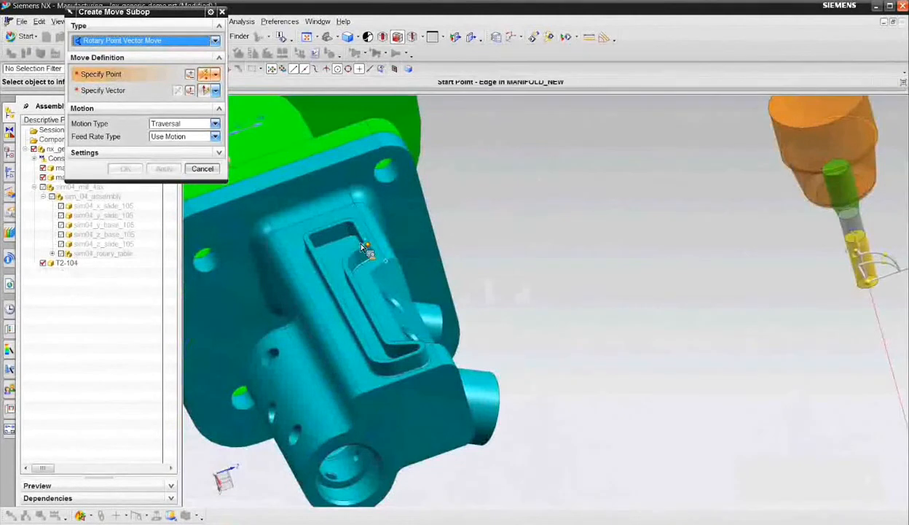
click(367, 250)
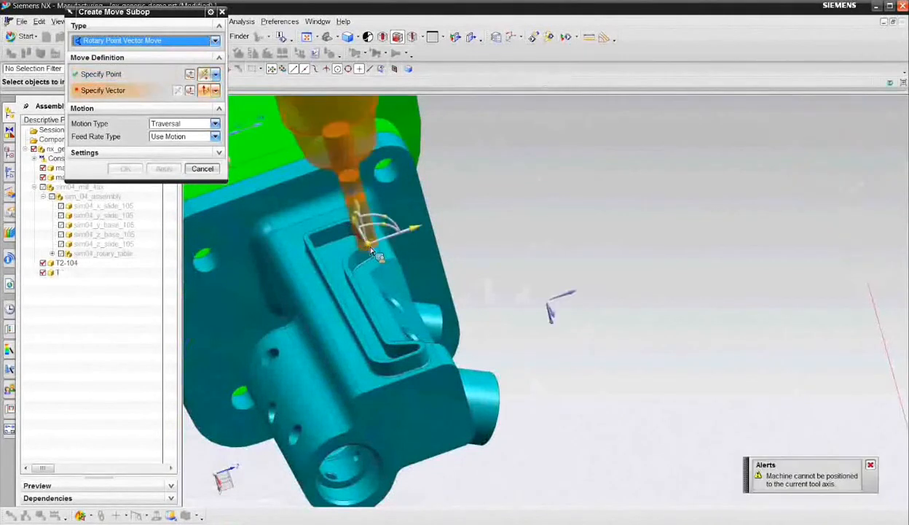
drag(371, 248, 424, 189)
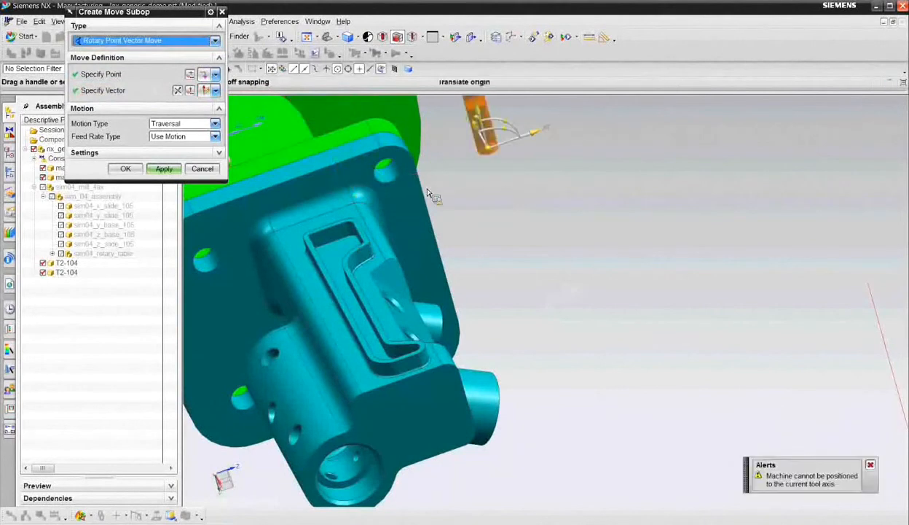
click(164, 170)
click(166, 169)
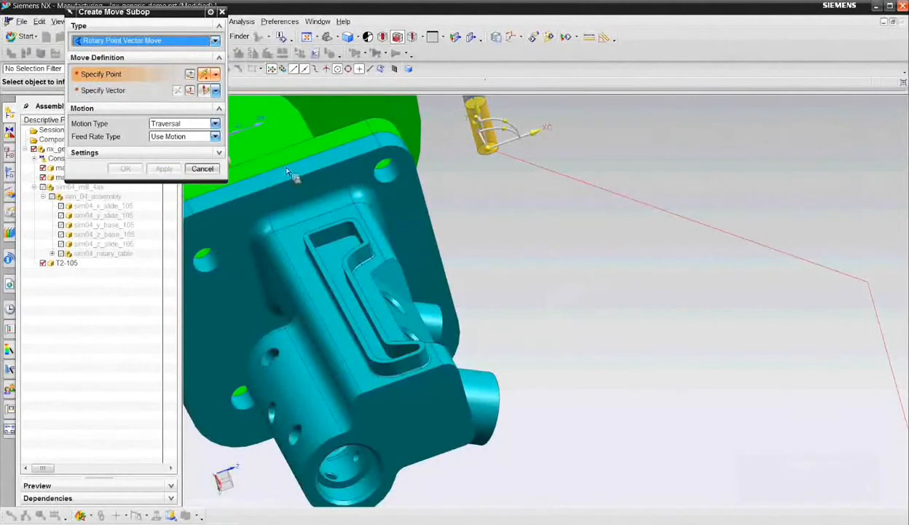
- Add a Rapid Rotary Point Vector Move that brings the tool to just beside the pocket's edge, offset sideways from the picked edge point
scroll(330, 219, up, 3)
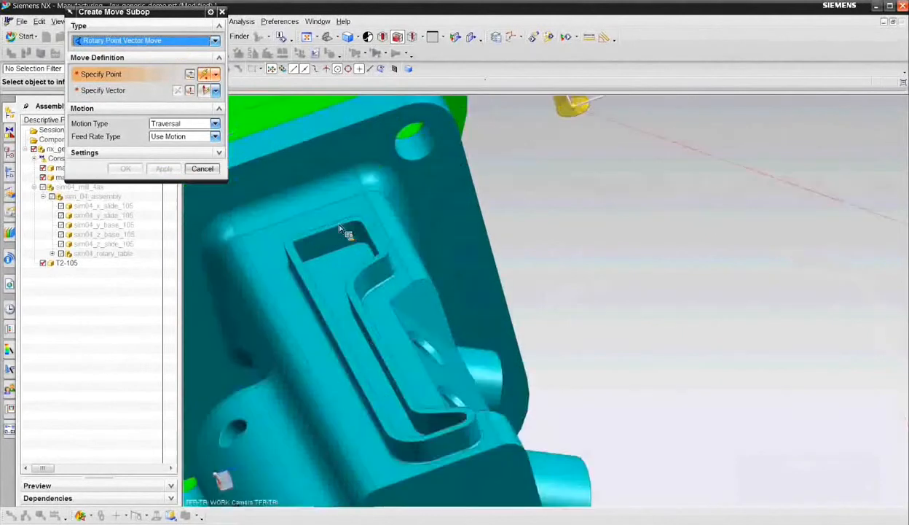
click(385, 250)
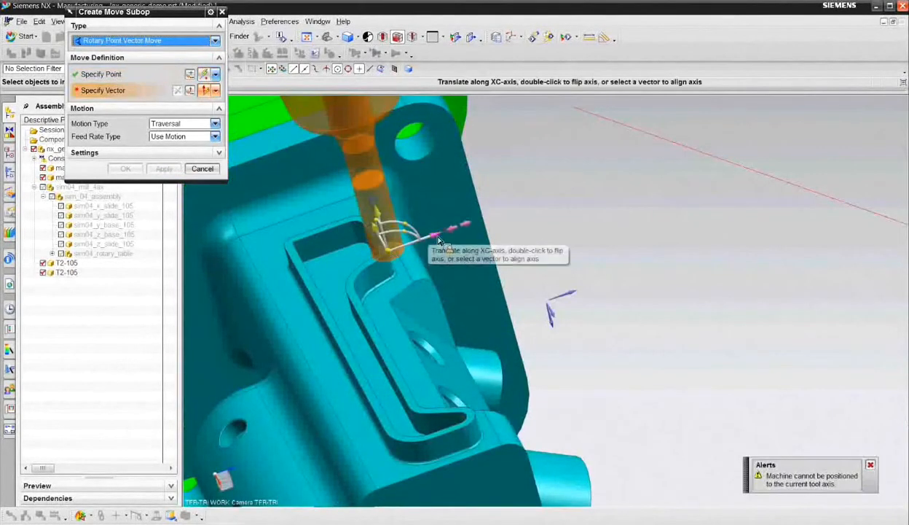
mouse_move(439, 240)
mouse_down()
mouse_move(419, 242)
mouse_move(426, 238)
mouse_up()
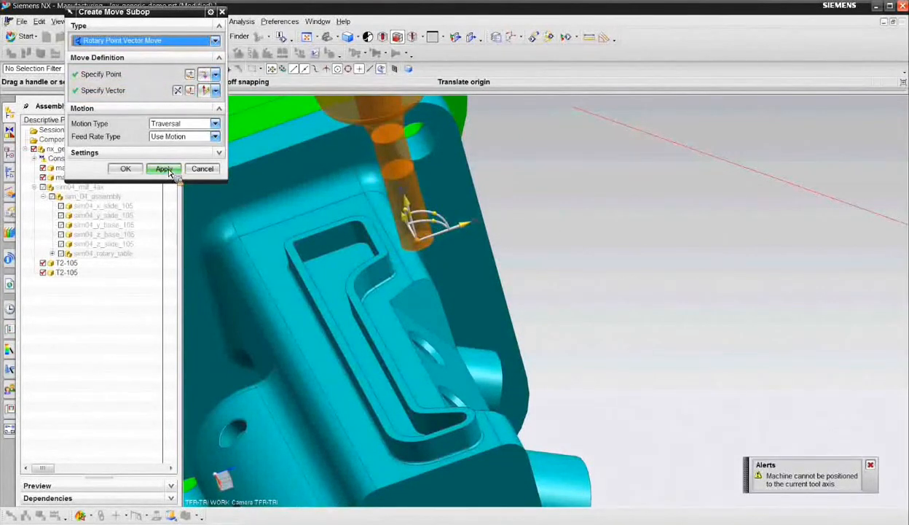
click(182, 124)
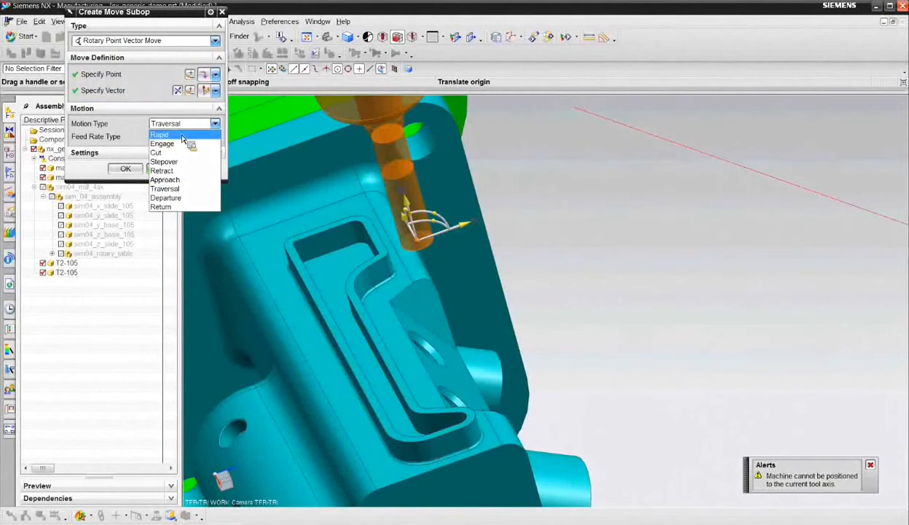
click(182, 136)
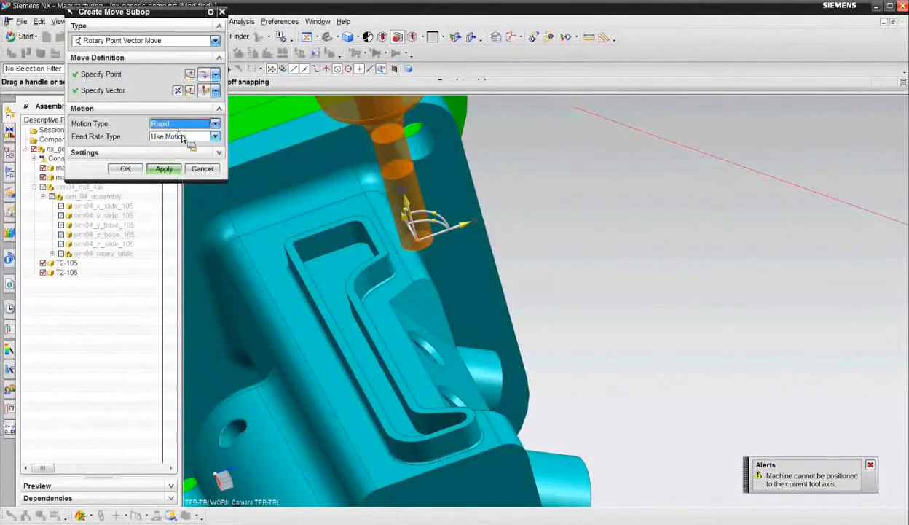
click(170, 172)
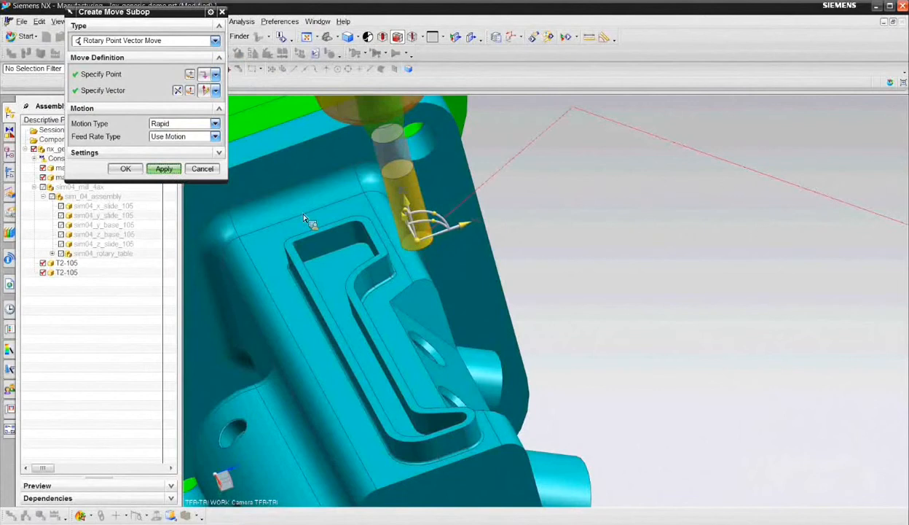
- Add a Follow Curve/Edge move of motion type Cut along the pocket's upper edge loop, selected with the Tangent Curves rule
click(182, 42)
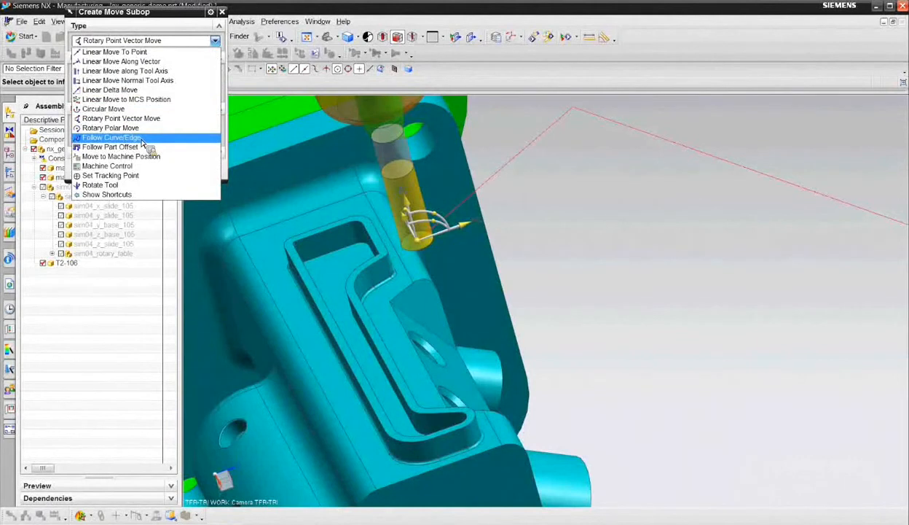
click(116, 138)
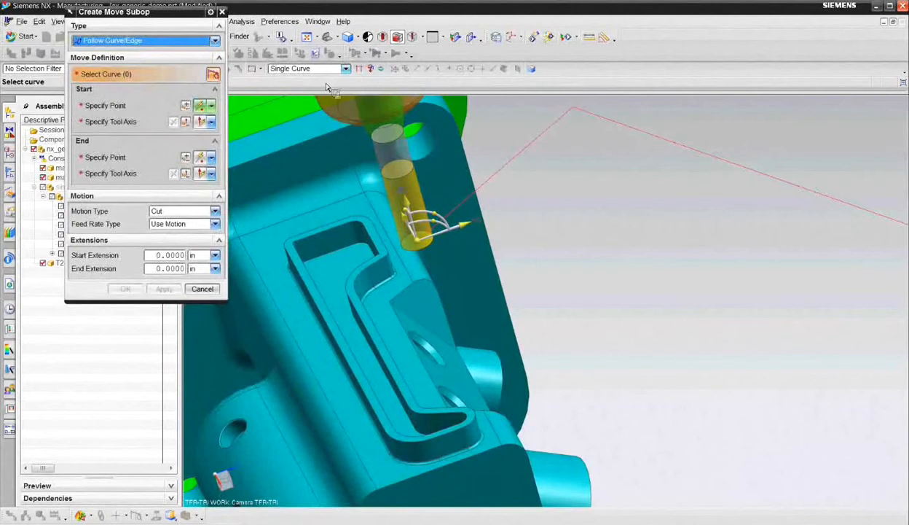
click(316, 70)
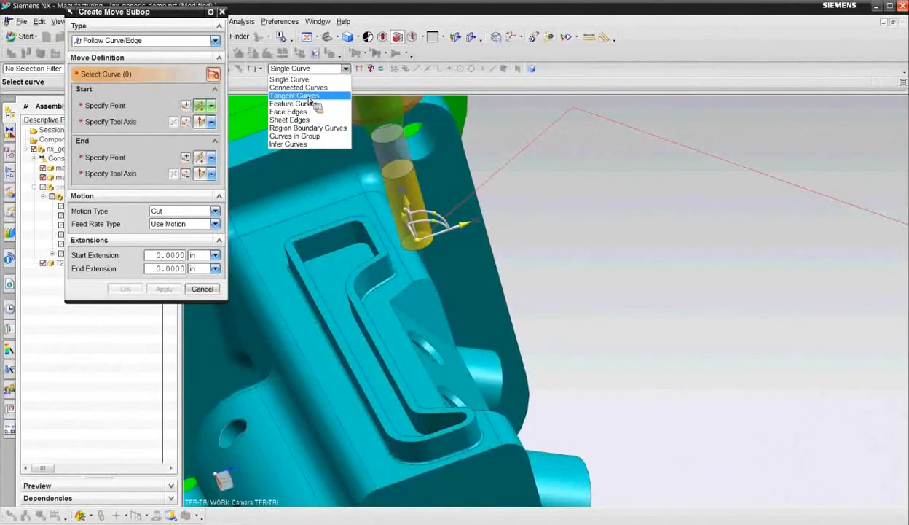
click(309, 96)
scroll(364, 241, up, 4)
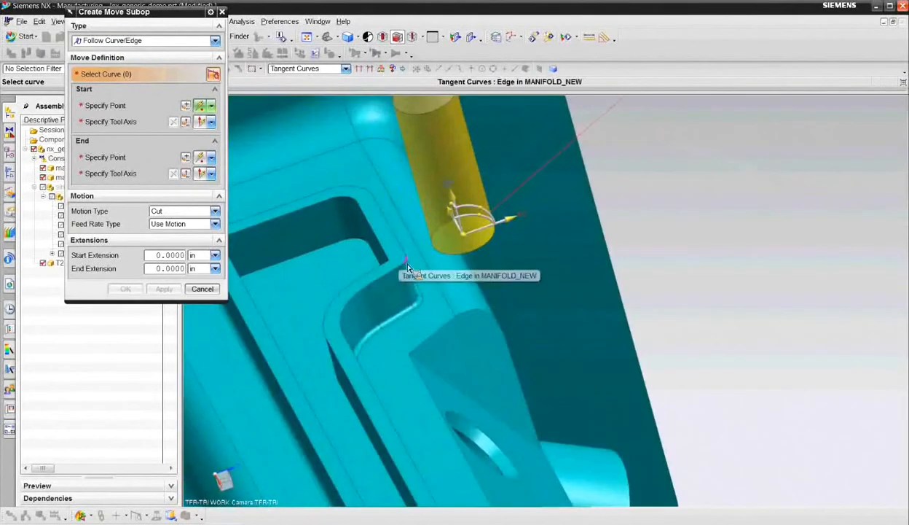
click(408, 268)
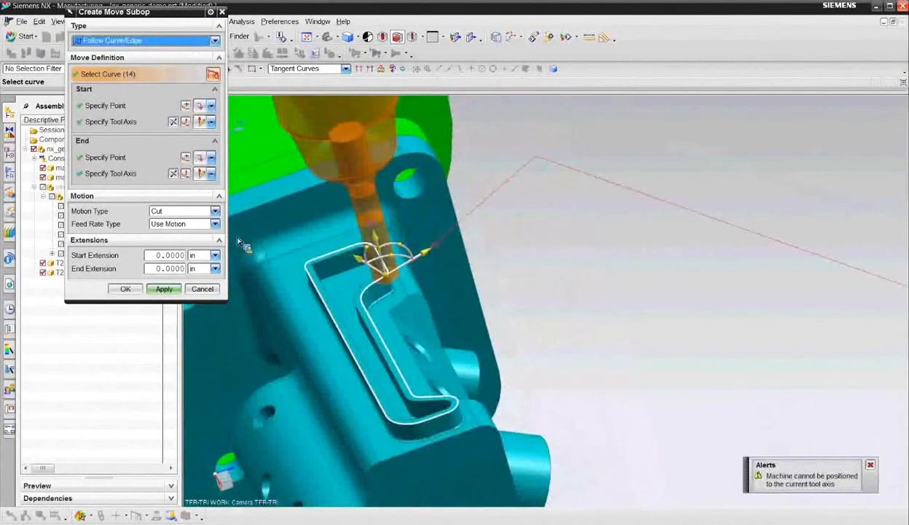
click(128, 290)
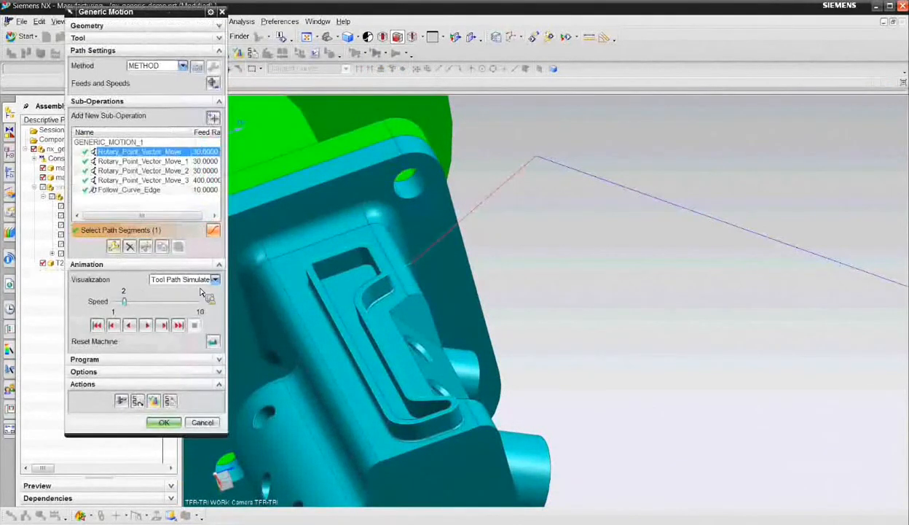
- After Follow_Curve_Edge, add a Traversal Rotary Point Vector Move that backs the tool a short distance sideways off the pocket edge
click(129, 189)
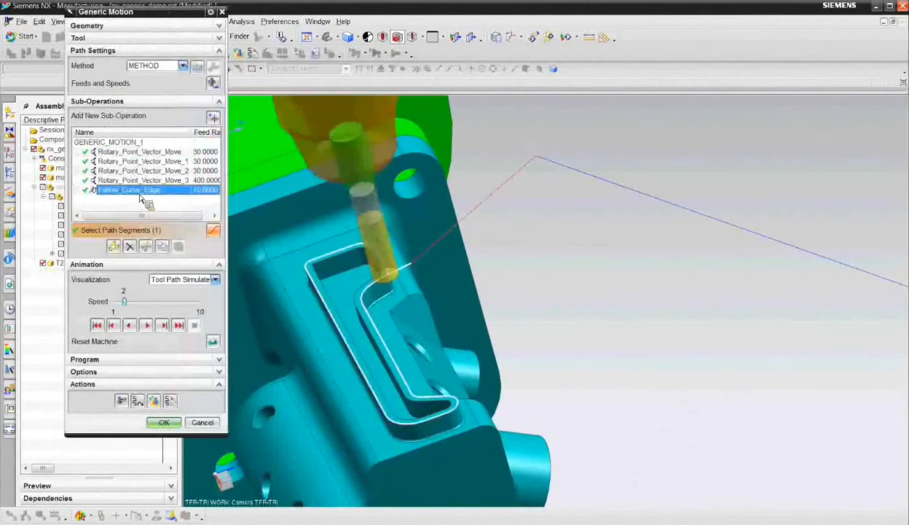
click(212, 118)
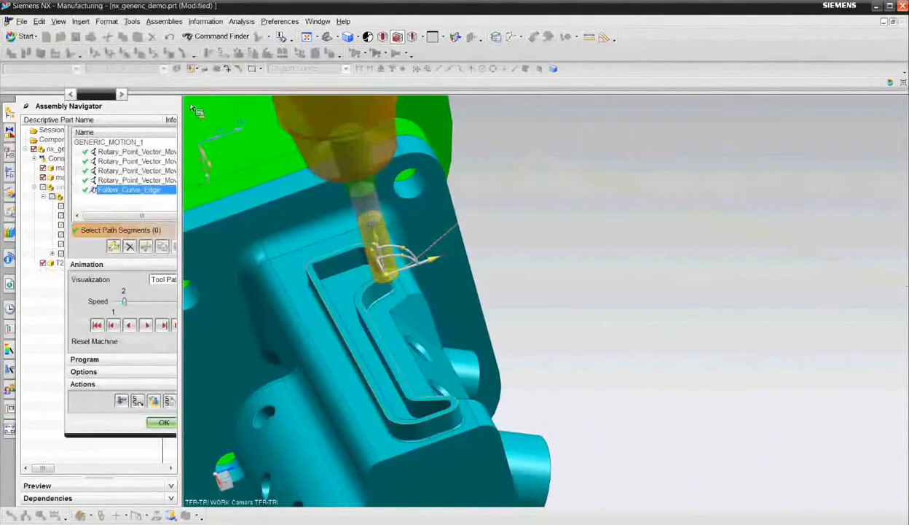
click(176, 41)
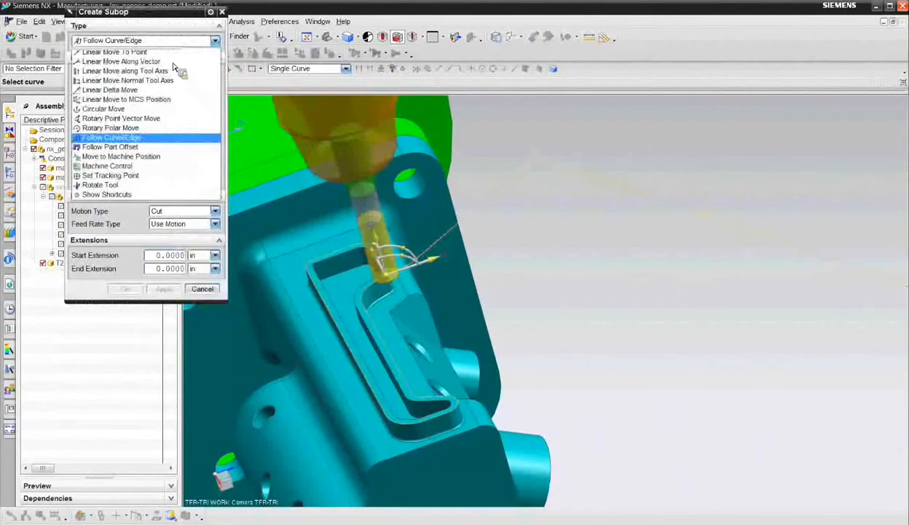
click(153, 129)
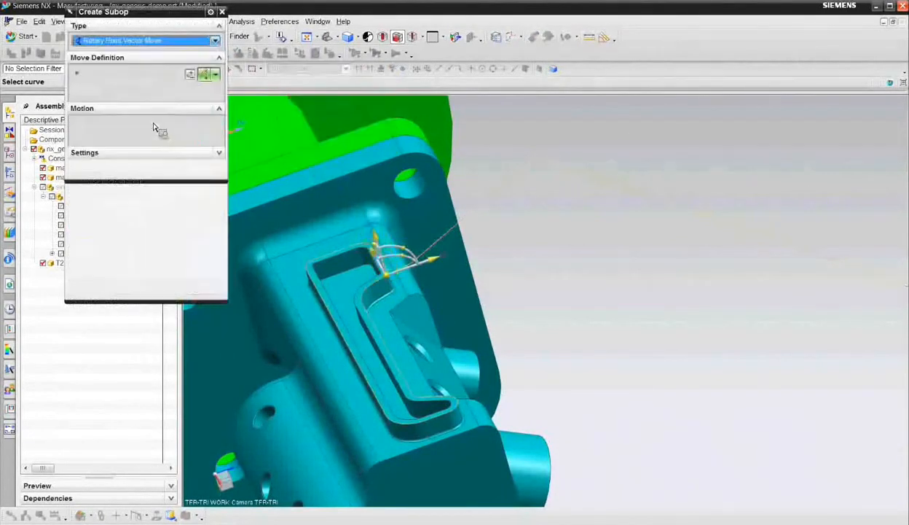
click(446, 253)
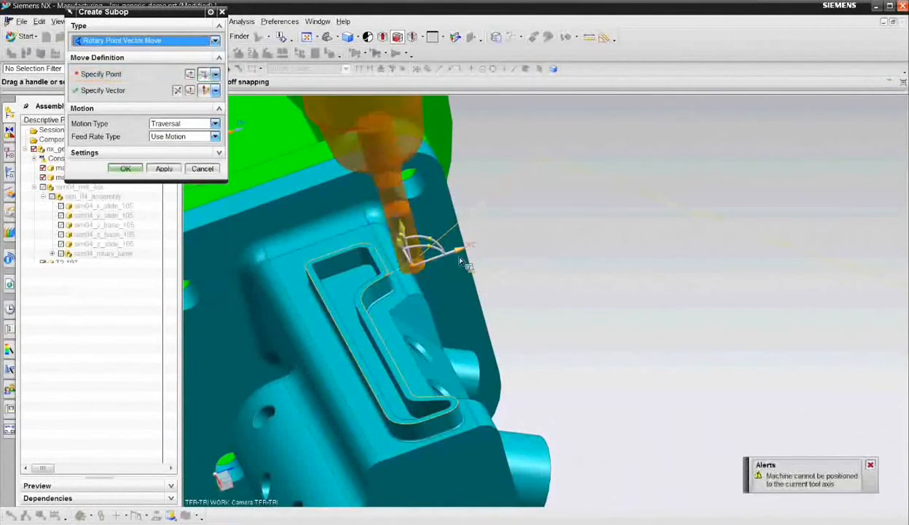
click(165, 169)
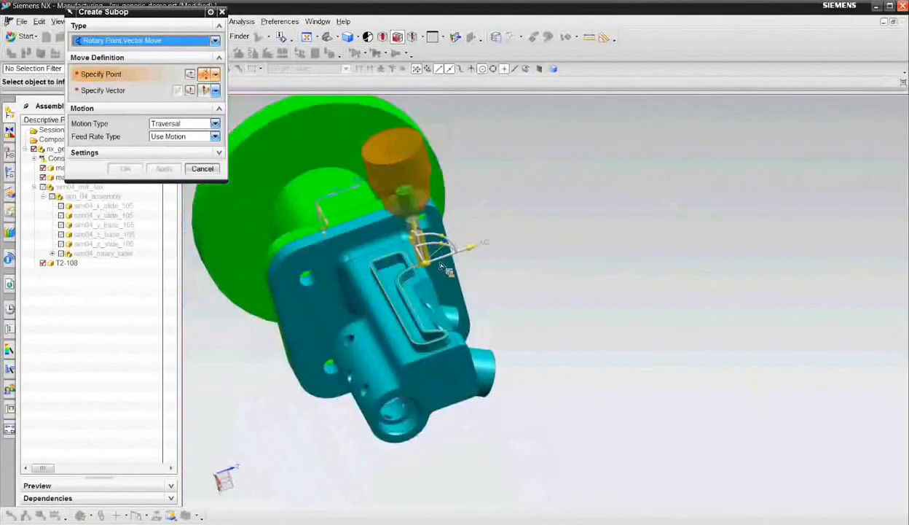
- Add a final Traversal Rotary Point Vector Move that lifts the tool well above and beside the manifold, and accept the operation
click(421, 235)
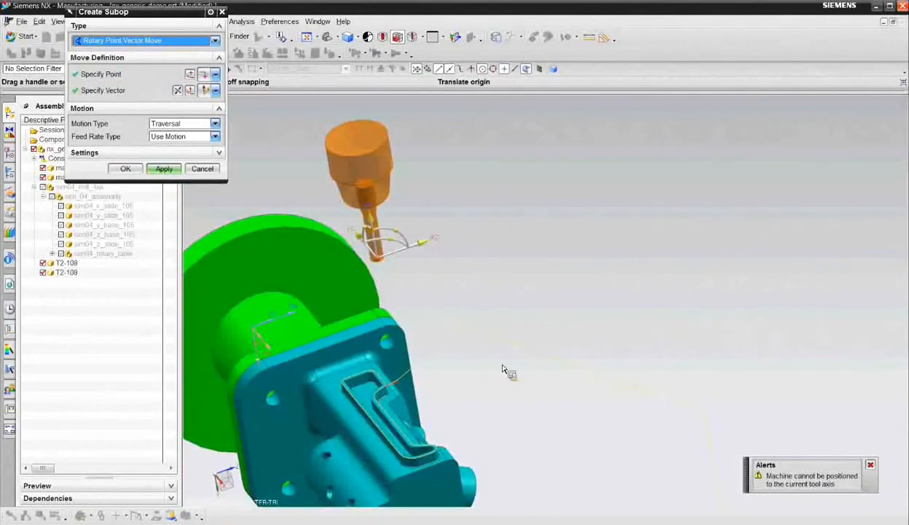
drag(426, 244, 515, 212)
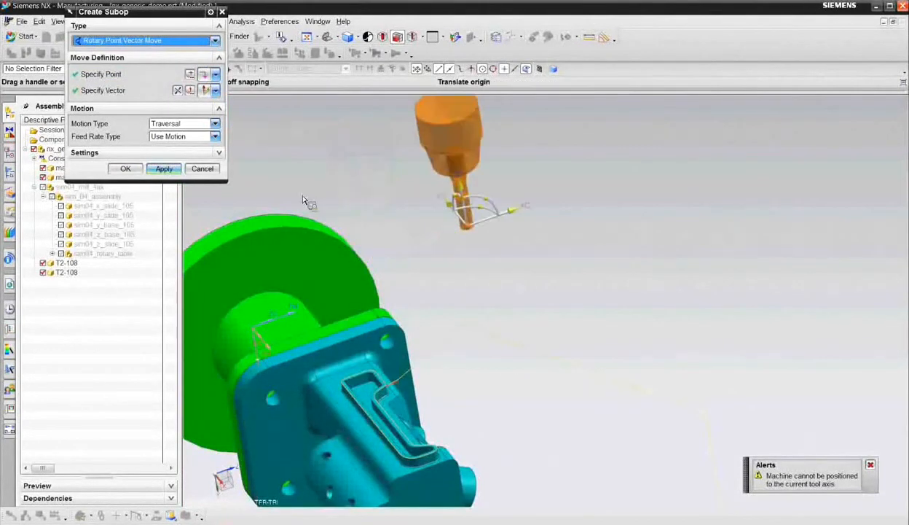
click(164, 169)
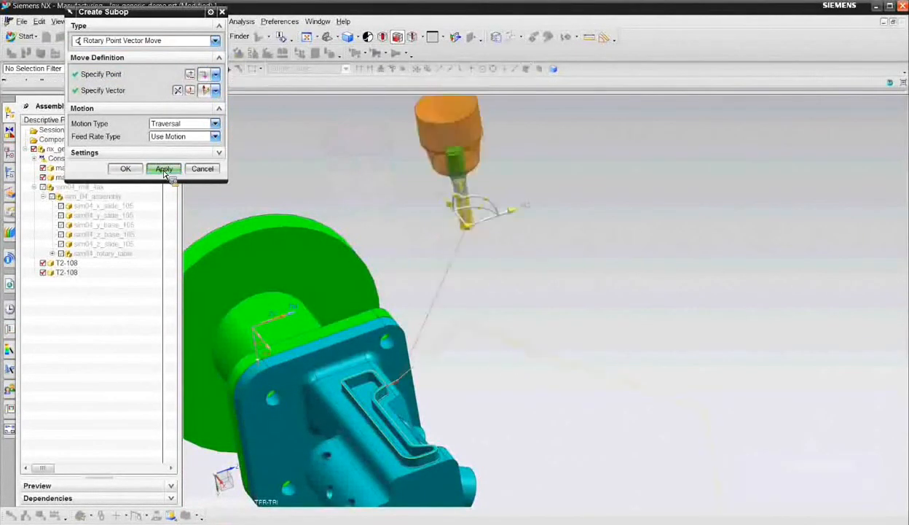
click(164, 169)
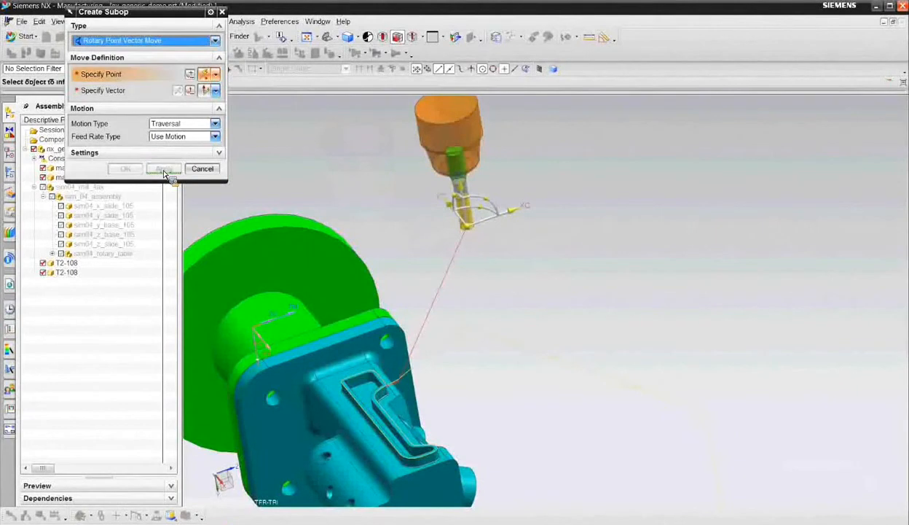
click(202, 170)
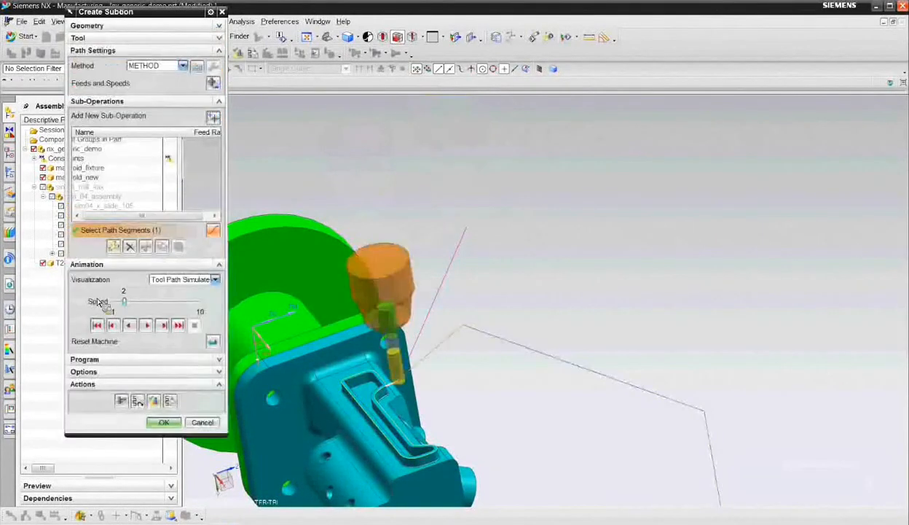
click(163, 425)
- Show the machine assembly sim04_mill_4ax again and generate the tool path of GENERIC_MOTION_1
click(43, 187)
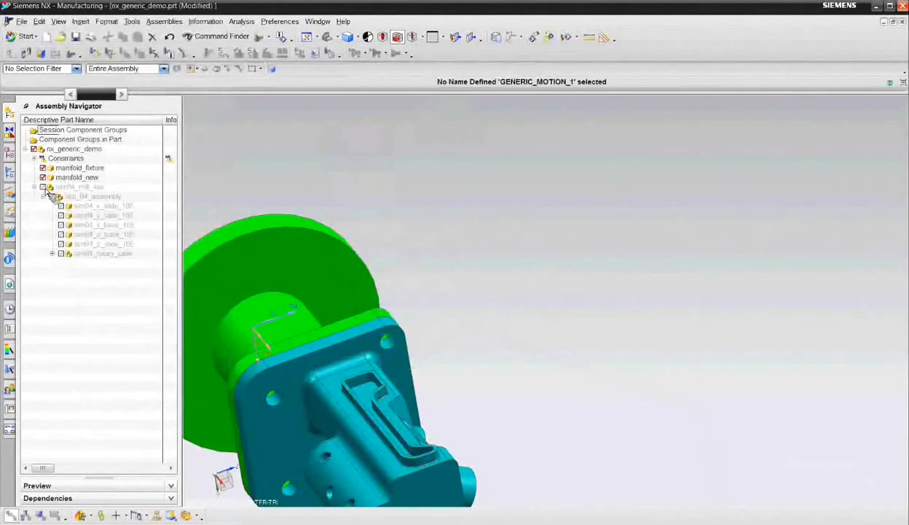
click(10, 133)
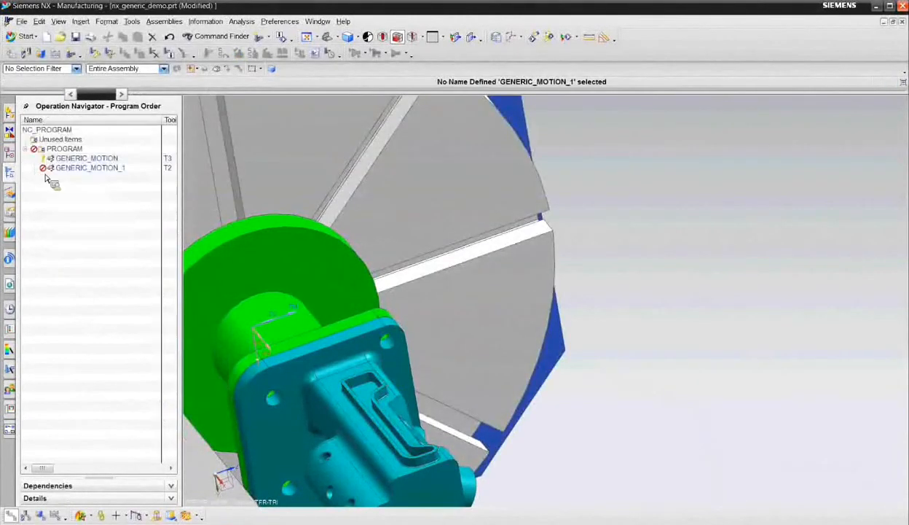
right_click(81, 171)
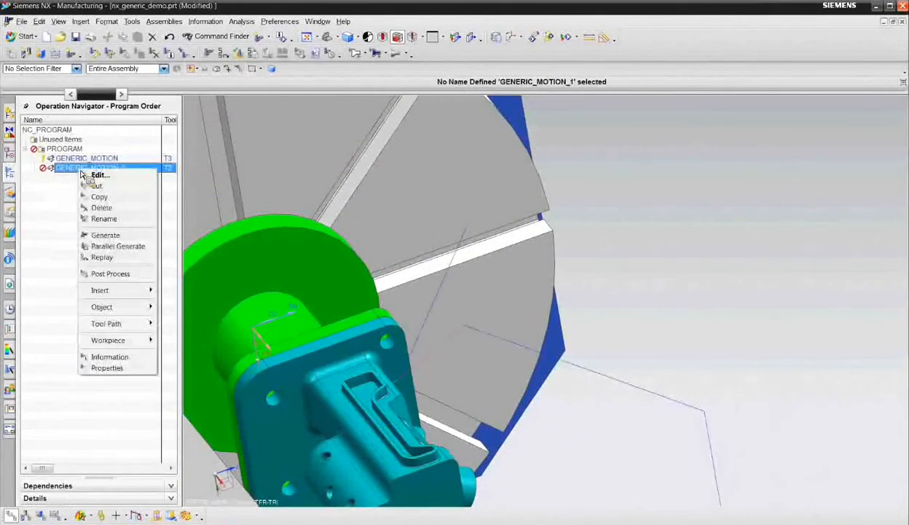
click(121, 236)
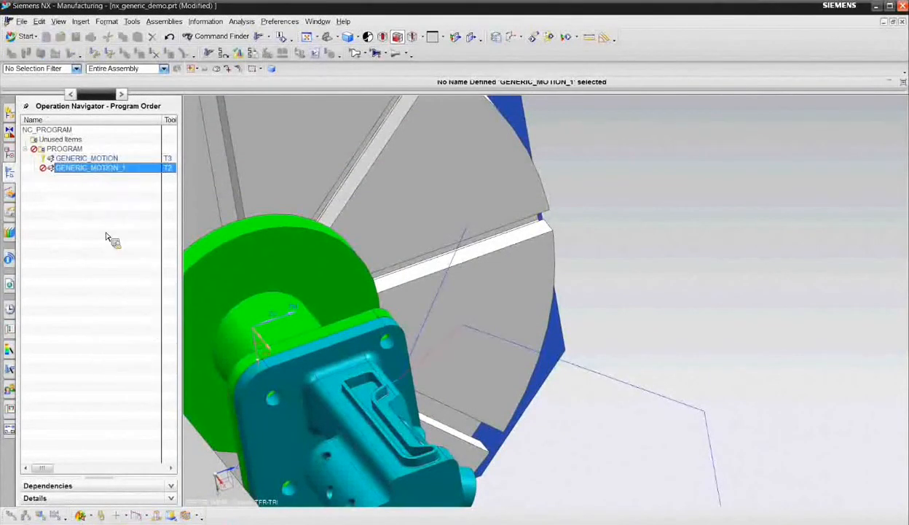
- Play the machine code simulation of GENERIC_MOTION_1's tool path at speed 2, with the rotary table and manifold in view
right_click(84, 169)
mouse_move(130, 321)
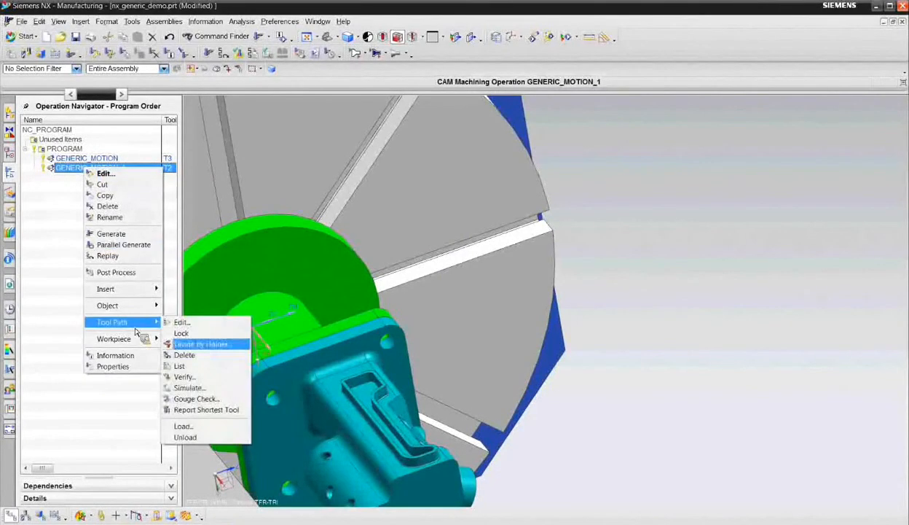
click(191, 387)
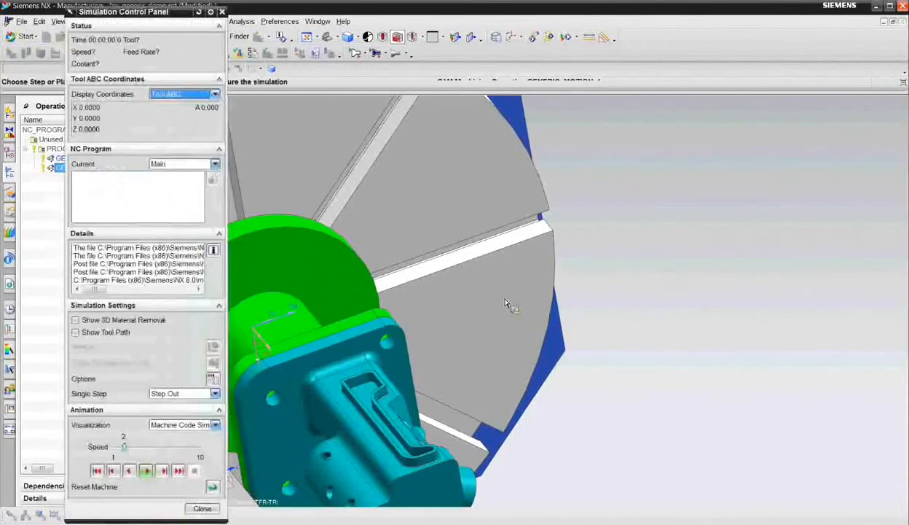
scroll(507, 304, up, 3)
middle_drag(501, 302, 475, 286)
mouse_move(510, 313)
middle_down()
mouse_move(526, 305)
mouse_move(514, 312)
mouse_move(521, 319)
middle_up()
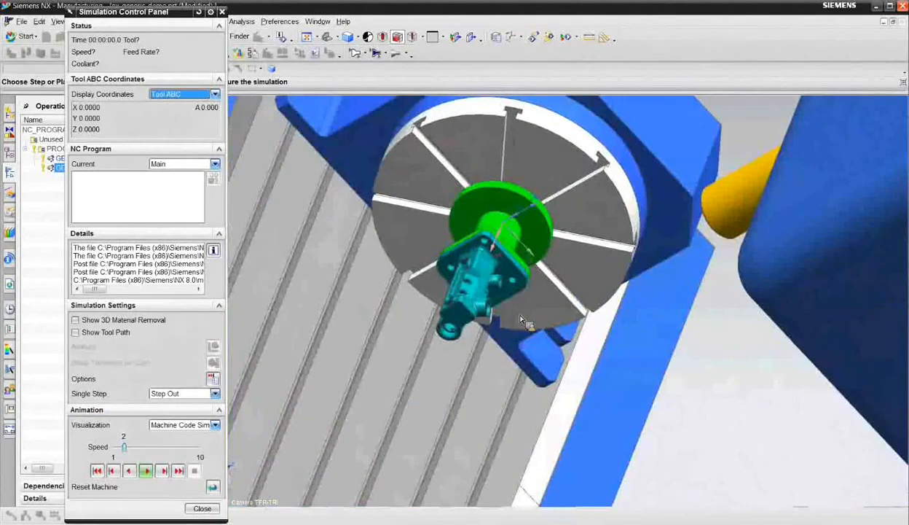
click(145, 470)
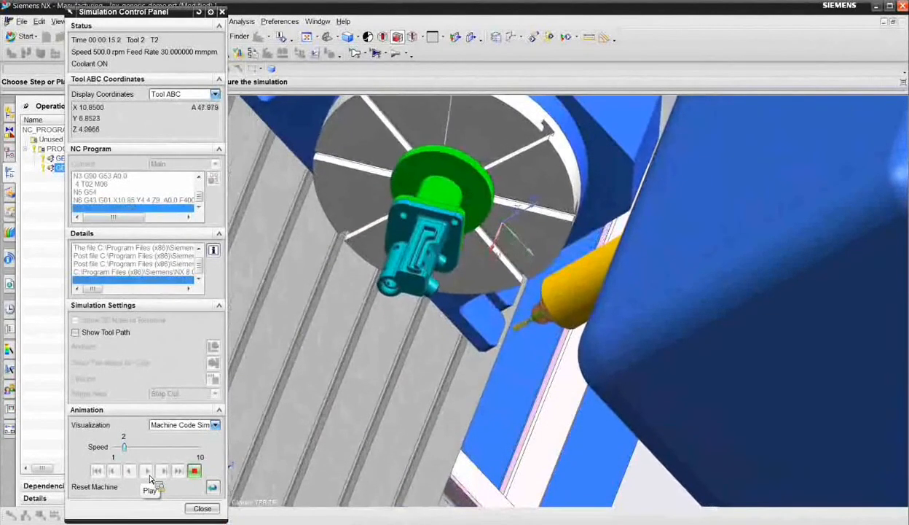
- Examine the rotary table's rotation and tool T2's approach to the manifold's pocket edge up close while the simulation runs
middle_drag(397, 405, 419, 350)
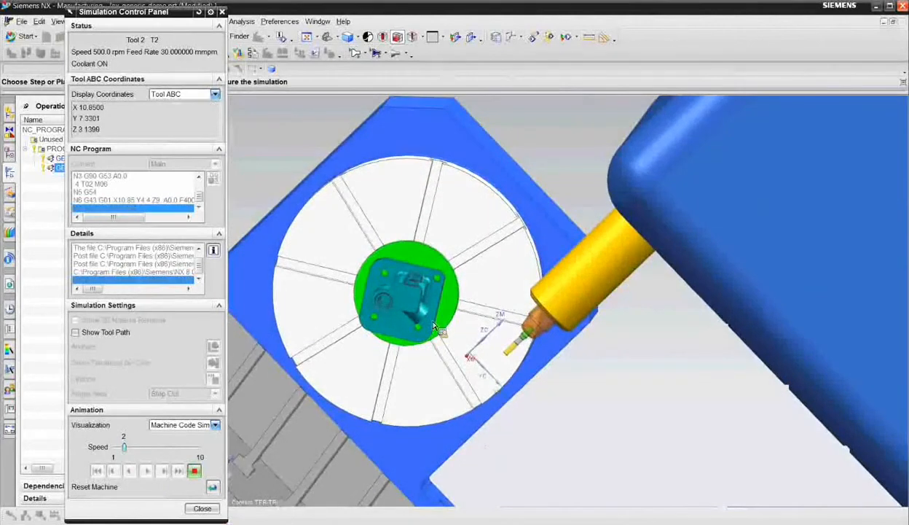
scroll(424, 306, up, 3)
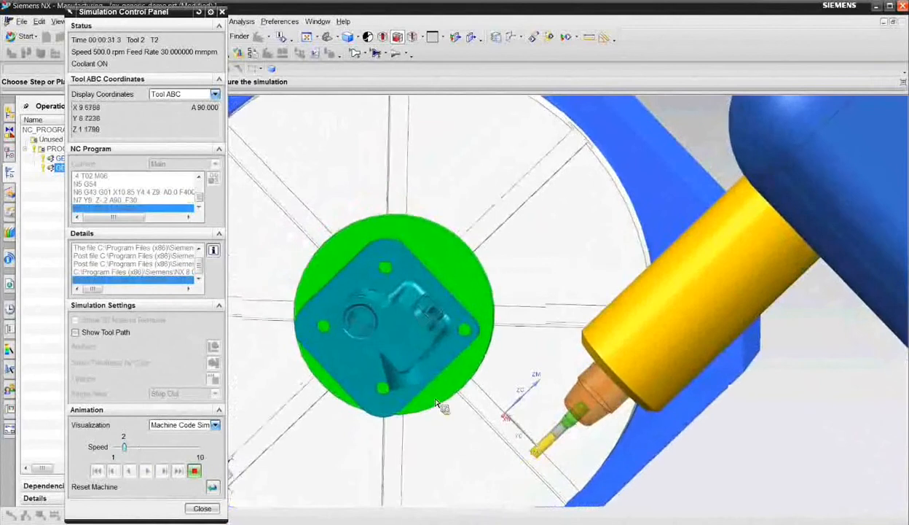
middle_drag(437, 403, 430, 373)
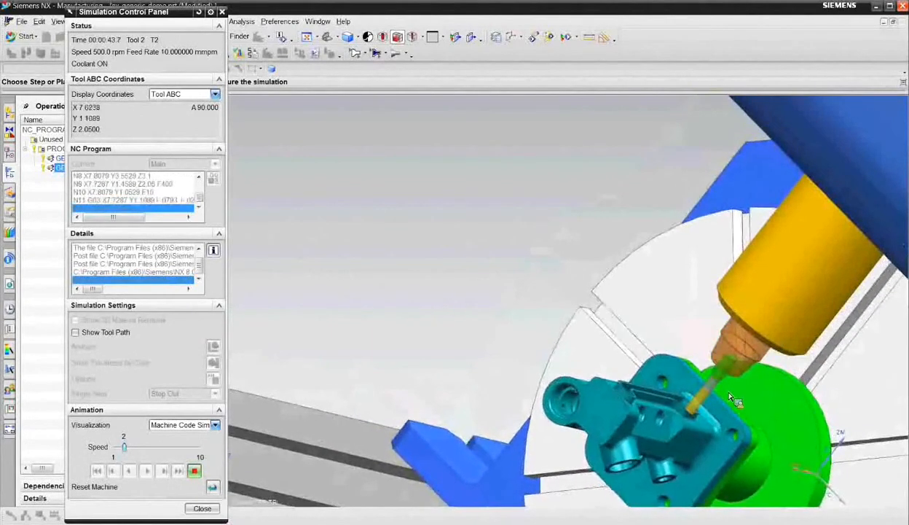
scroll(649, 430, up, 3)
middle_drag(647, 434, 649, 326)
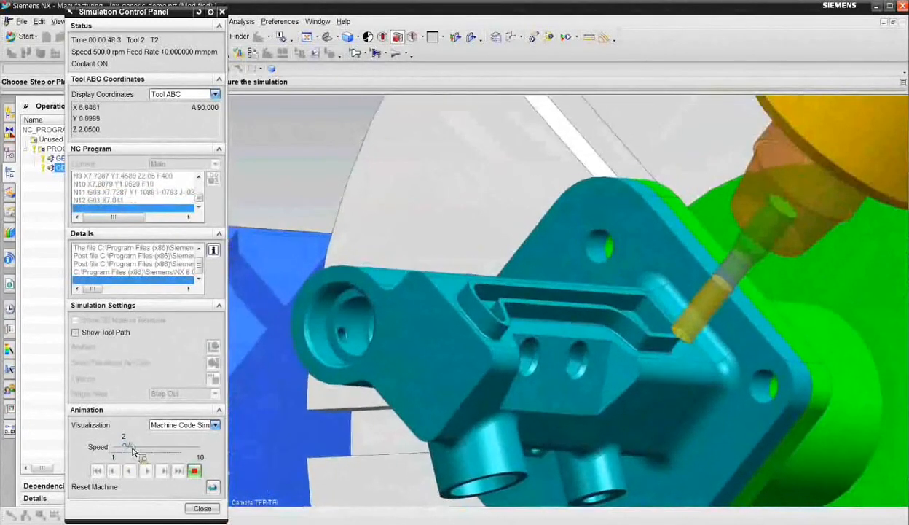
- Raise the simulation speed to 4, let the machine code run to the end, and inspect the rotary table and manifold
drag(124, 448, 132, 449)
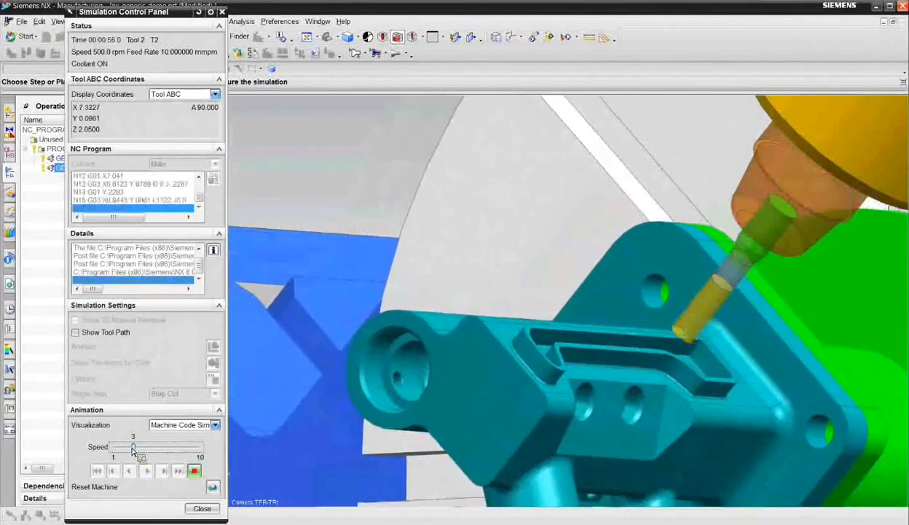
drag(133, 449, 144, 452)
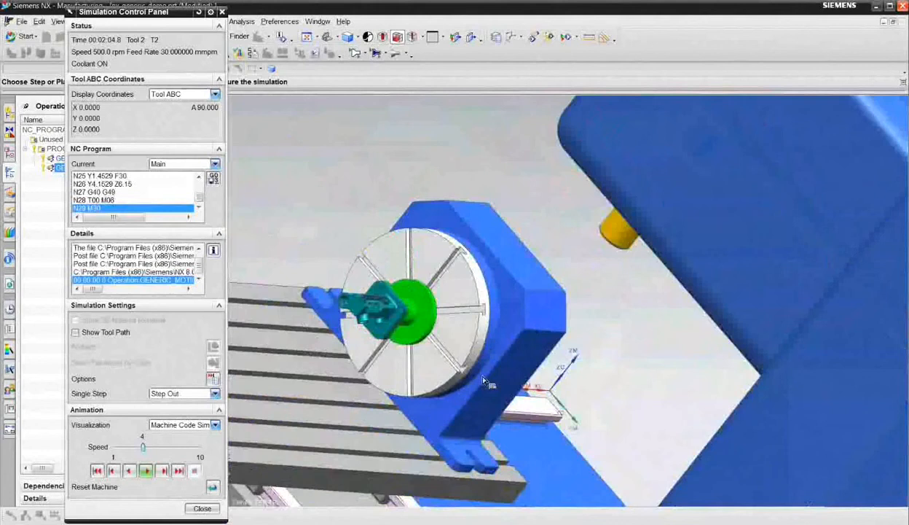
middle_drag(482, 377, 468, 314)
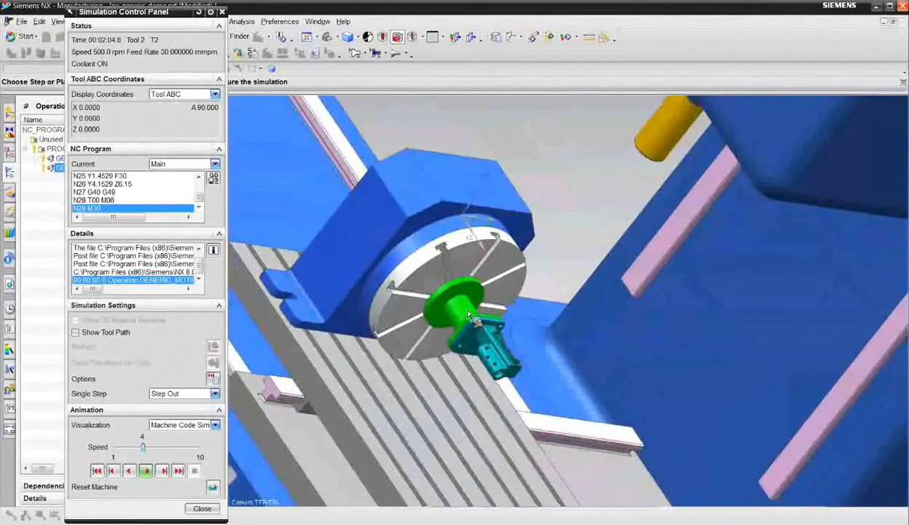